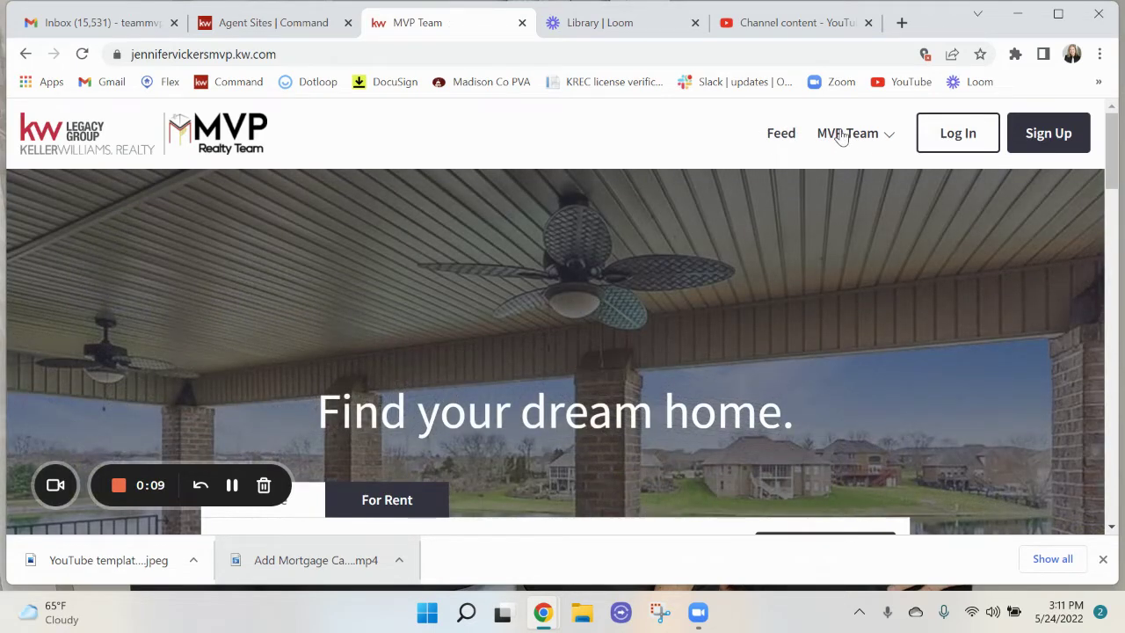
Go to the School Ratings & Reports page from the MVP Team site menu.
left_click(841, 136)
scroll(793, 370, "down", 1)
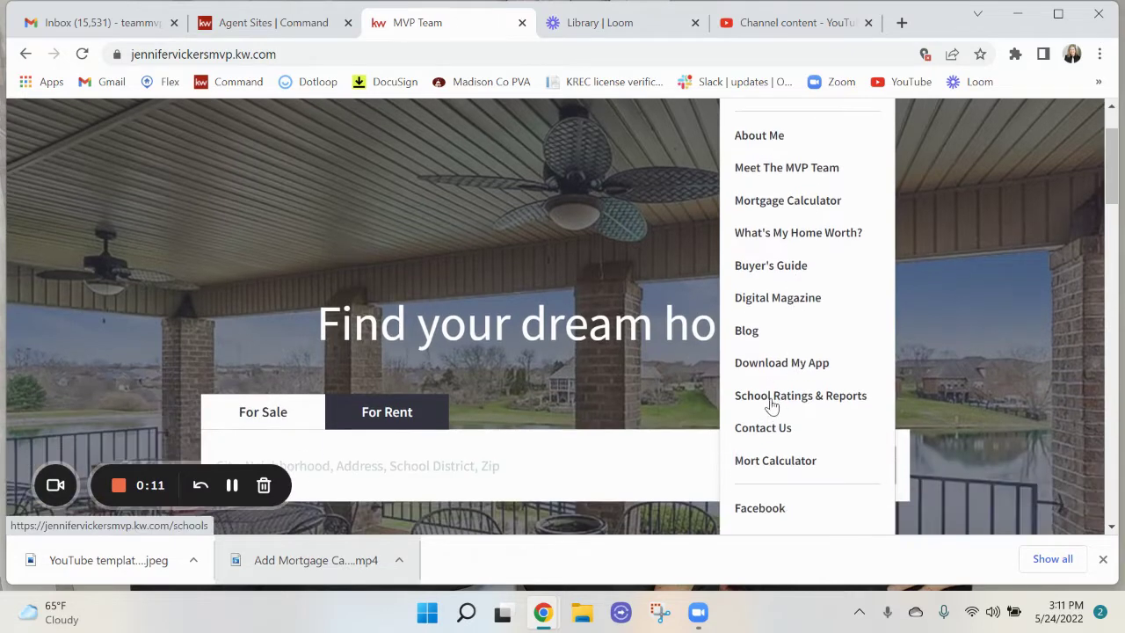
left_click(771, 400)
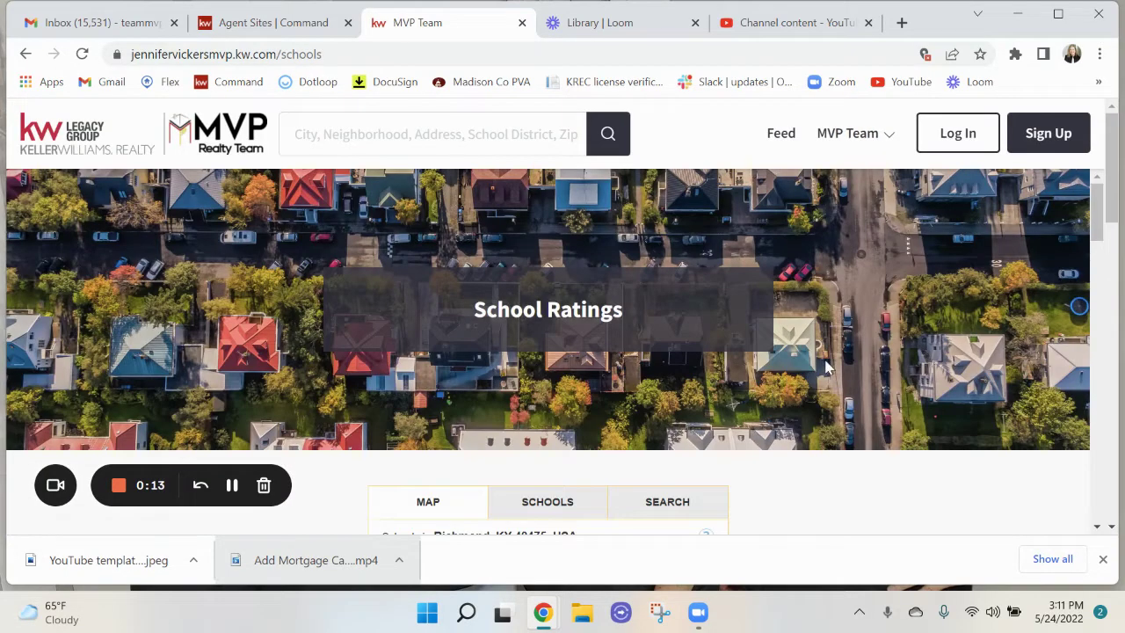
scroll(826, 367, "down", 3)
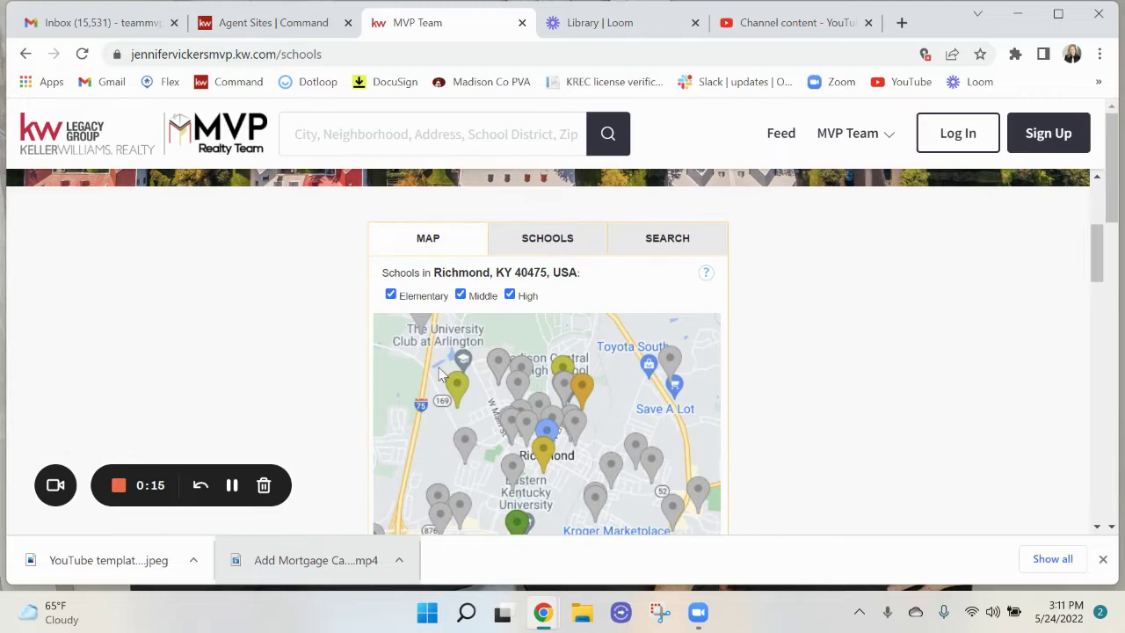
scroll(788, 358, "down", 1)
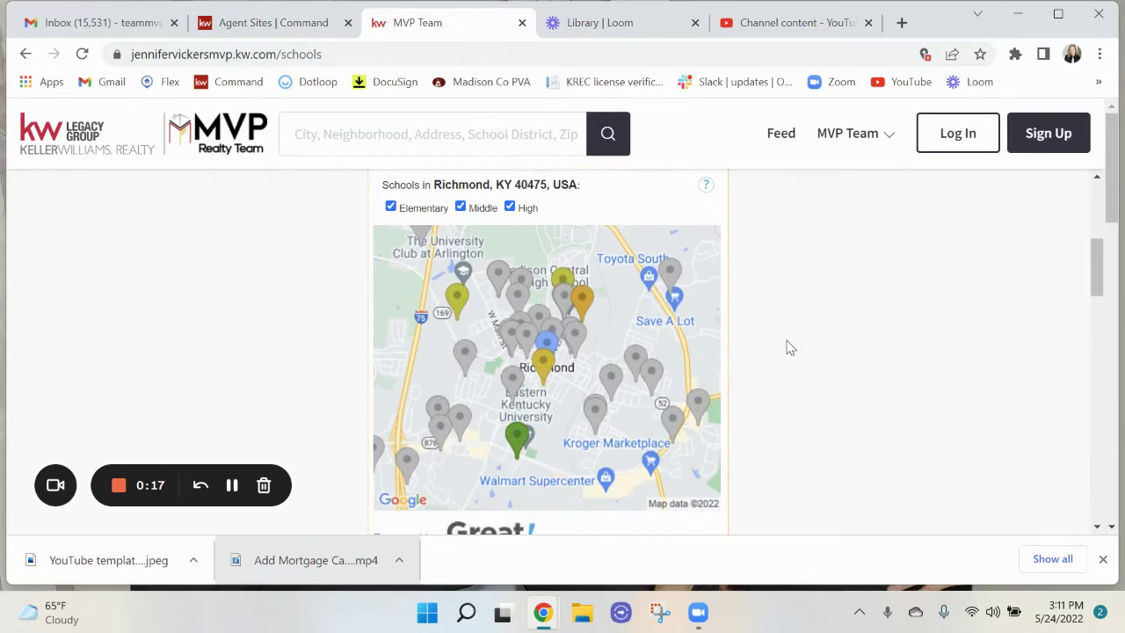
scroll(789, 348, "up", 1)
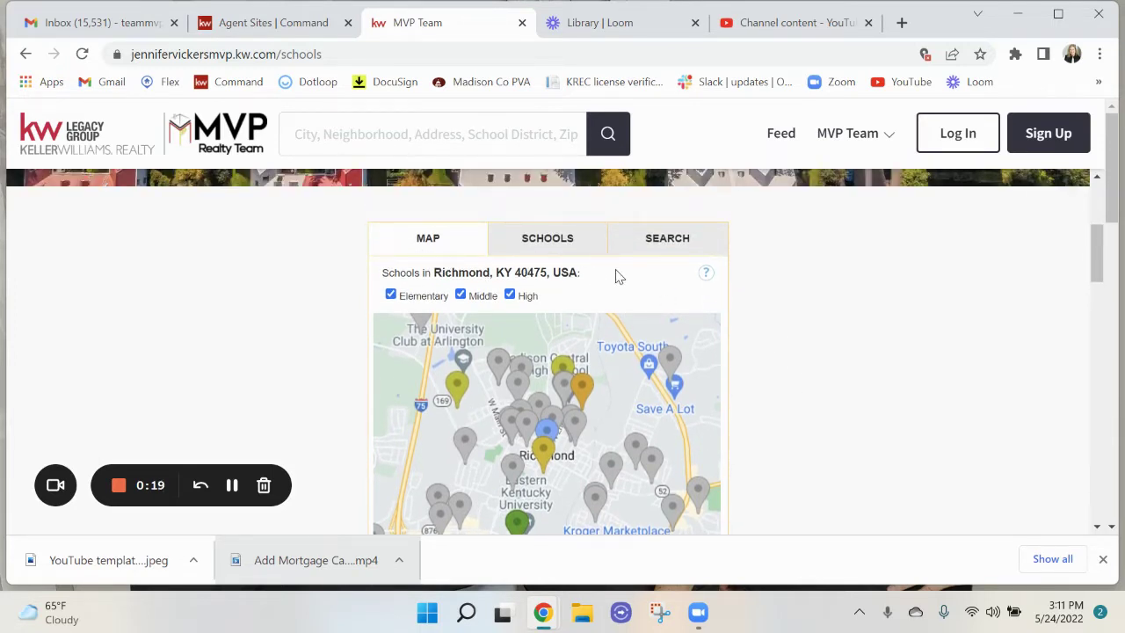
Search schools for 40475 and show the rated Richmond, KY schools list.
left_click(662, 242)
left_click(447, 372)
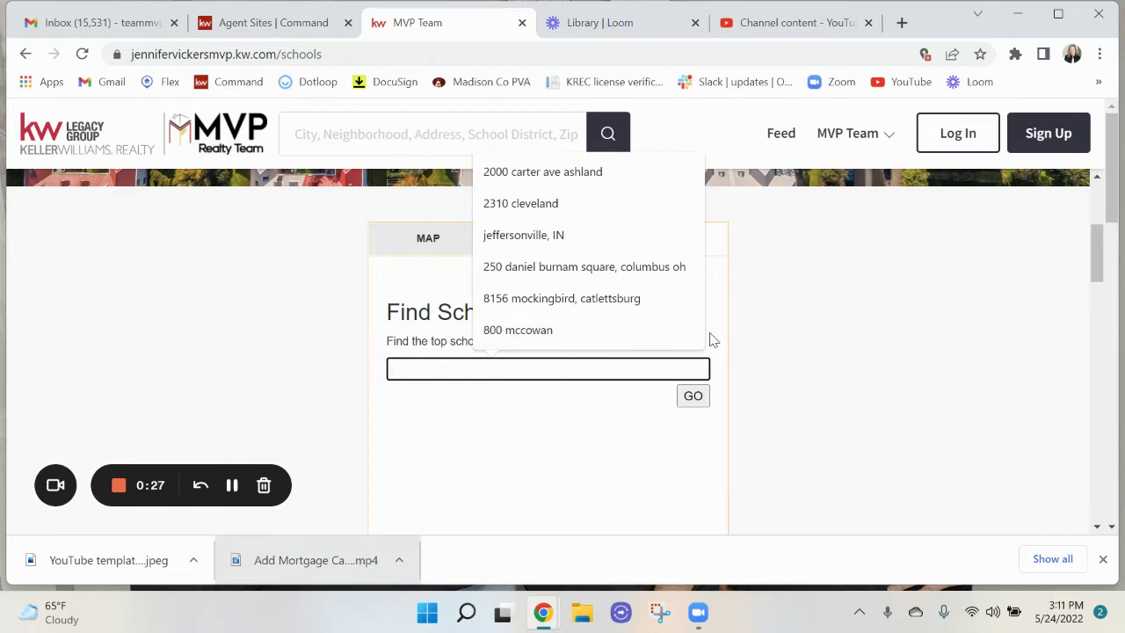
type("40475")
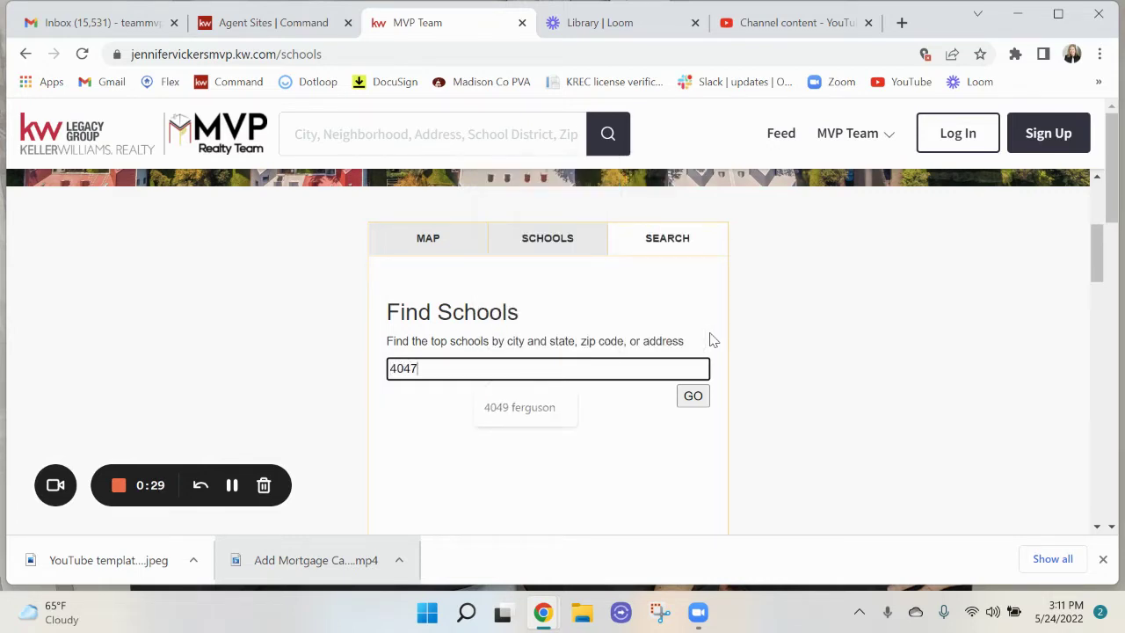
left_click(693, 398)
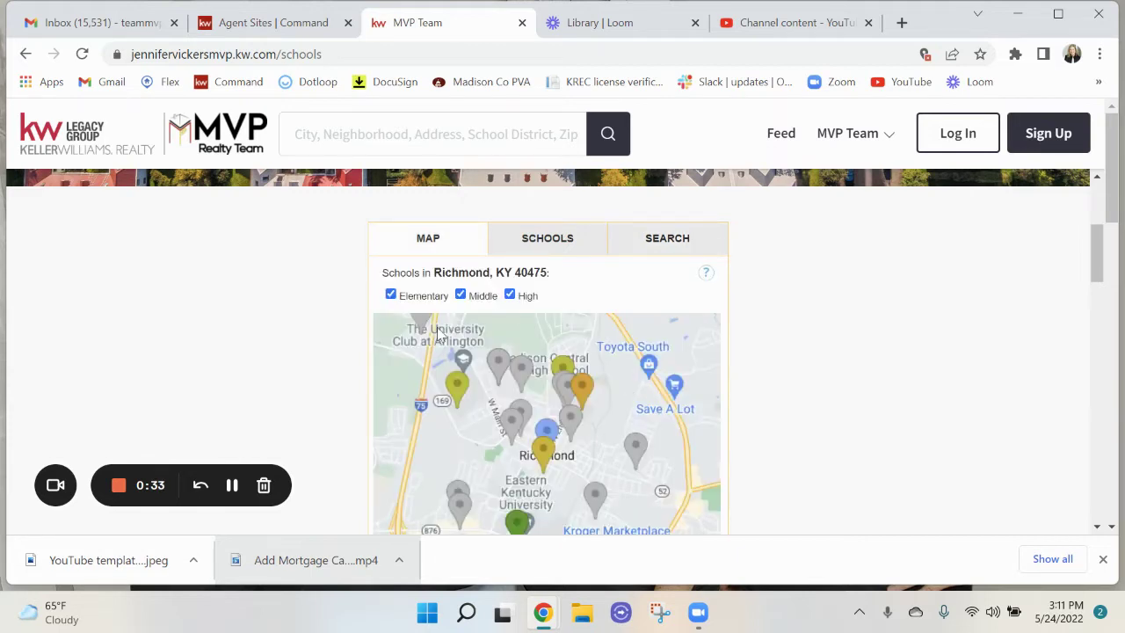
left_click(551, 241)
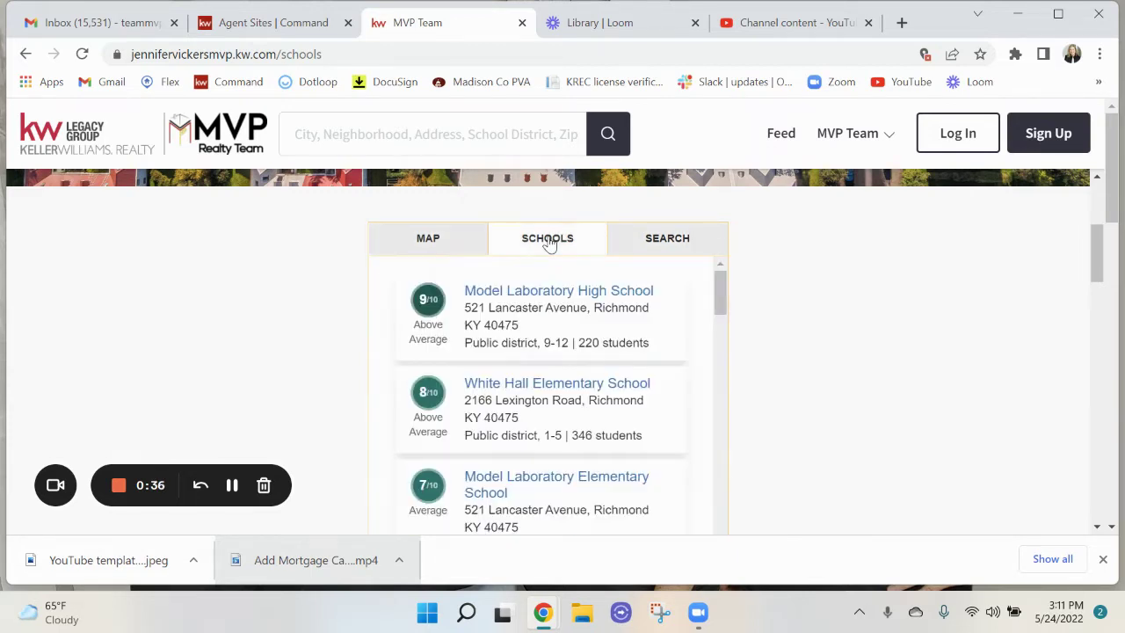
Review White Hall Elementary's GreatSchools report, rated 8/10, with its test scores, then close it.
left_click(517, 384)
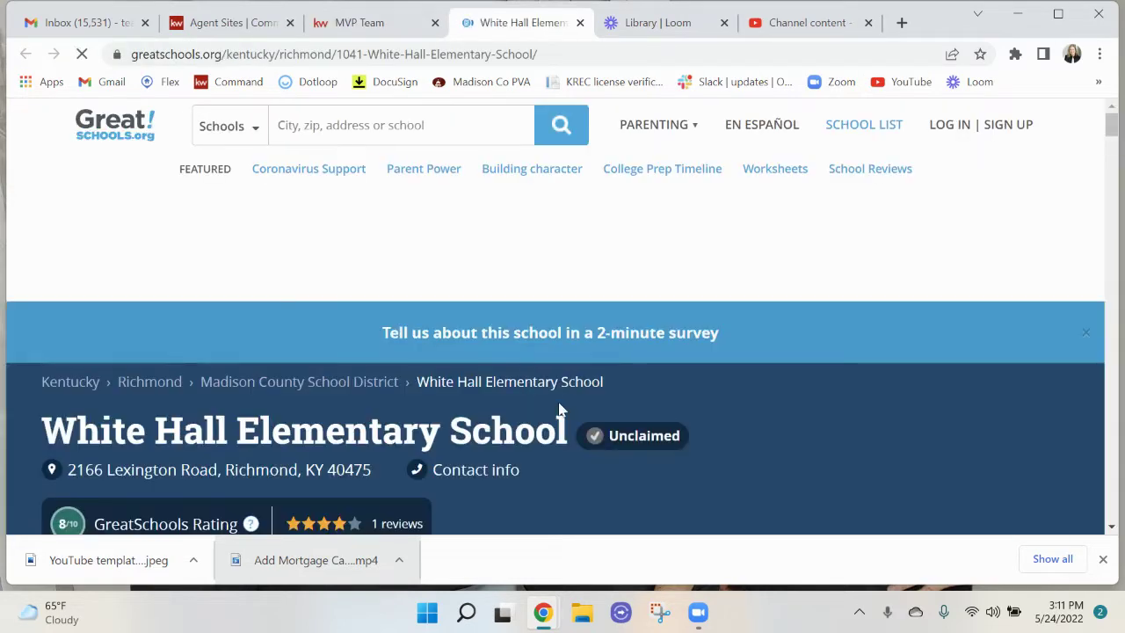
scroll(556, 394, "down", 3)
scroll(555, 395, "down", 3)
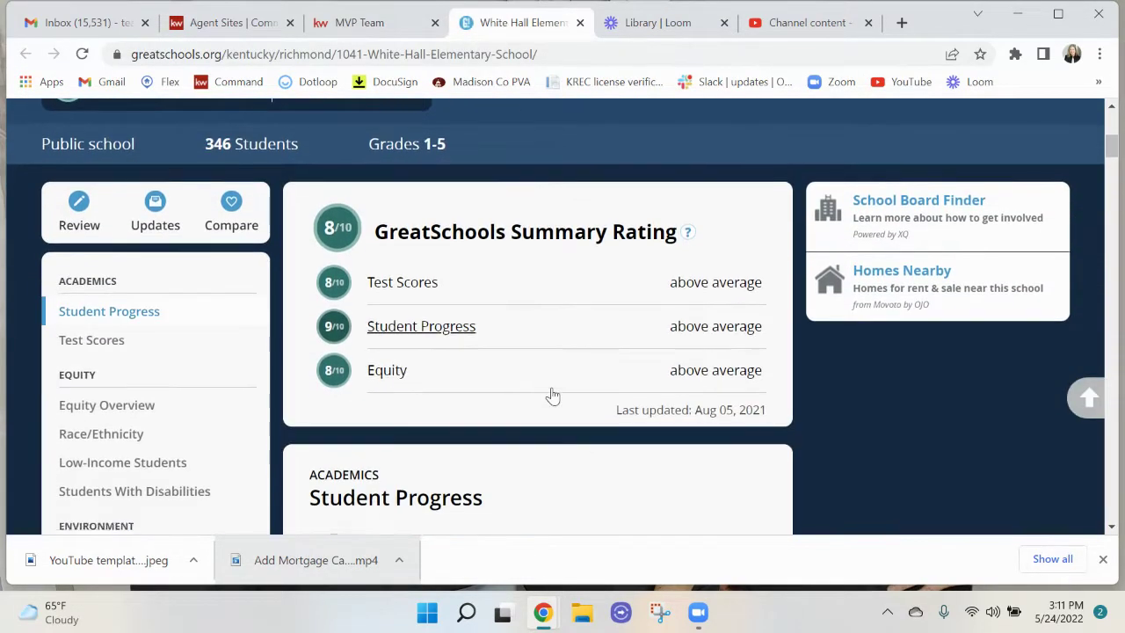
scroll(552, 395, "down", 1)
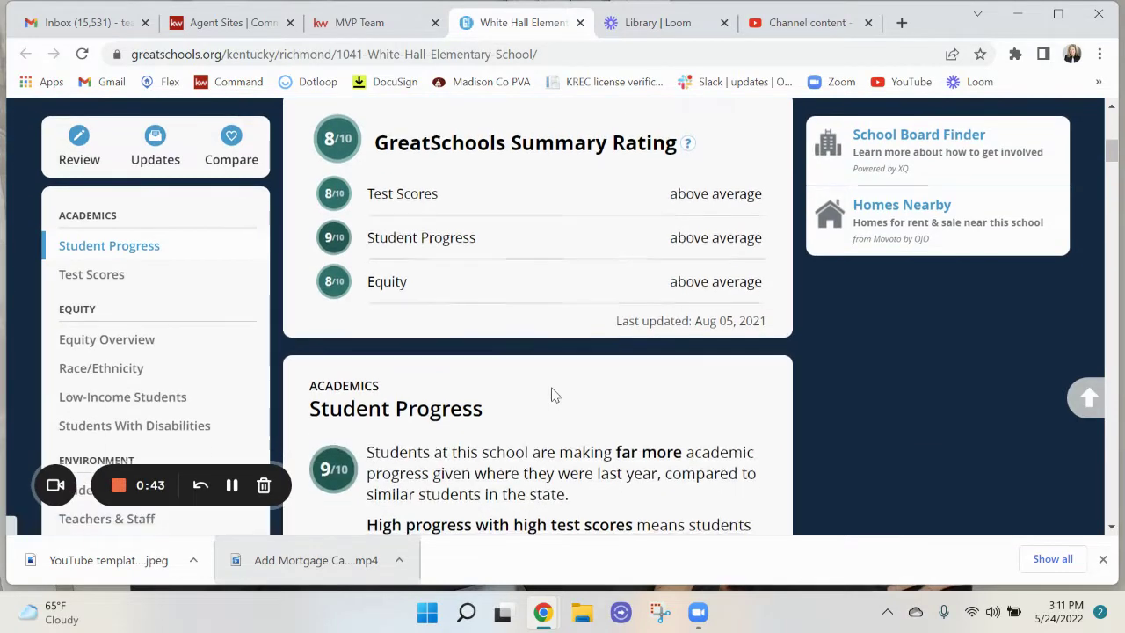
scroll(552, 395, "down", 2)
scroll(552, 391, "down", 8)
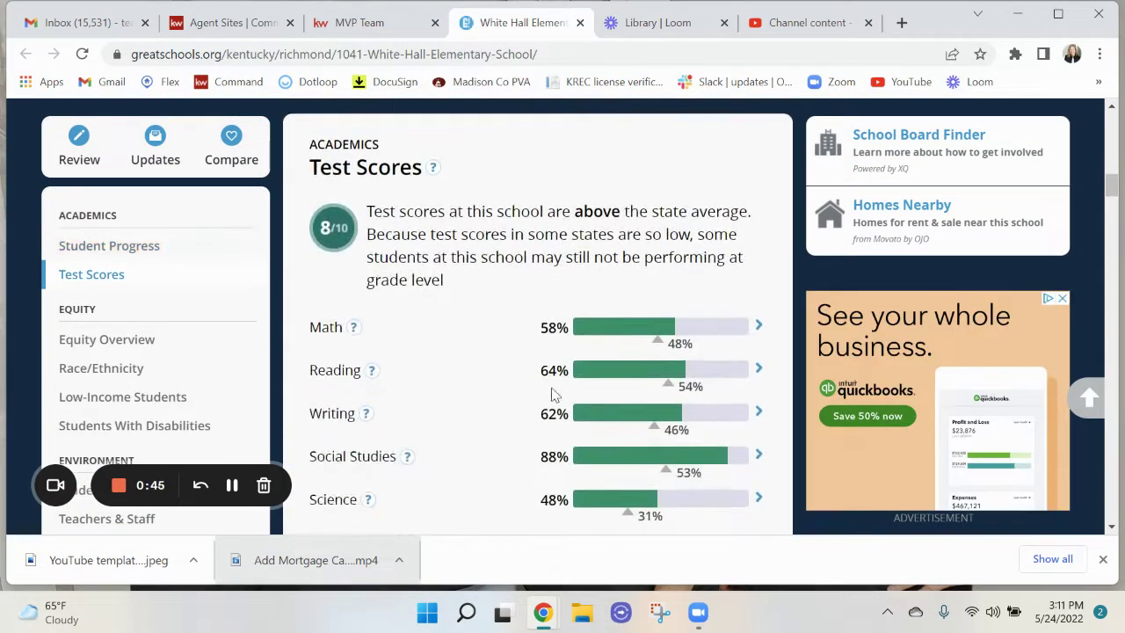
scroll(552, 391, "down", 2)
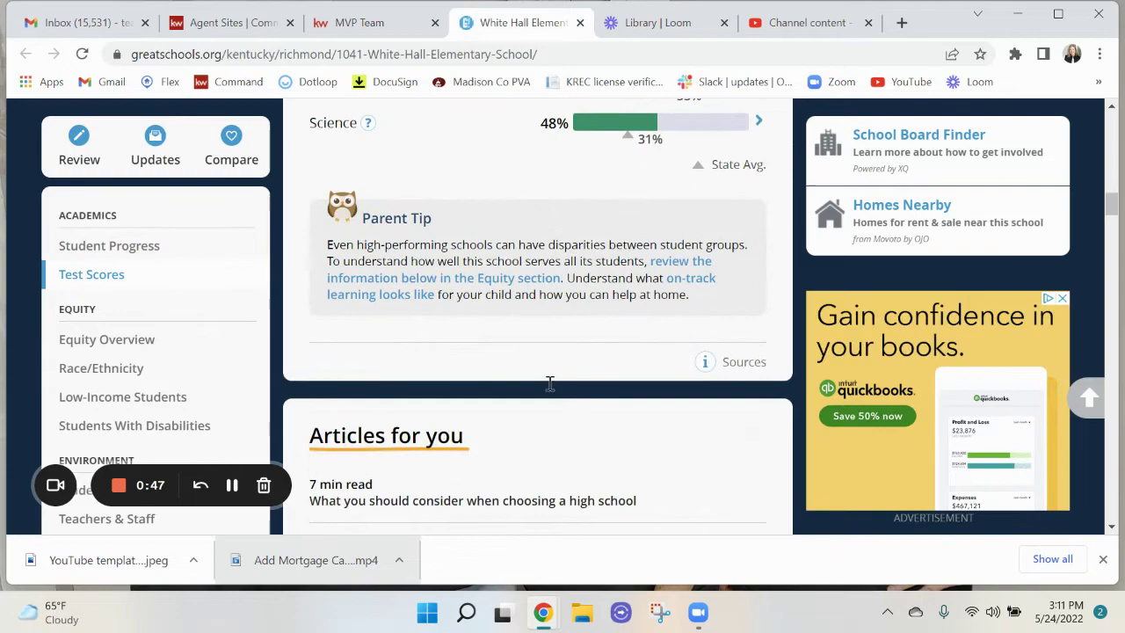
scroll(547, 386, "up", 7)
scroll(547, 386, "up", 4)
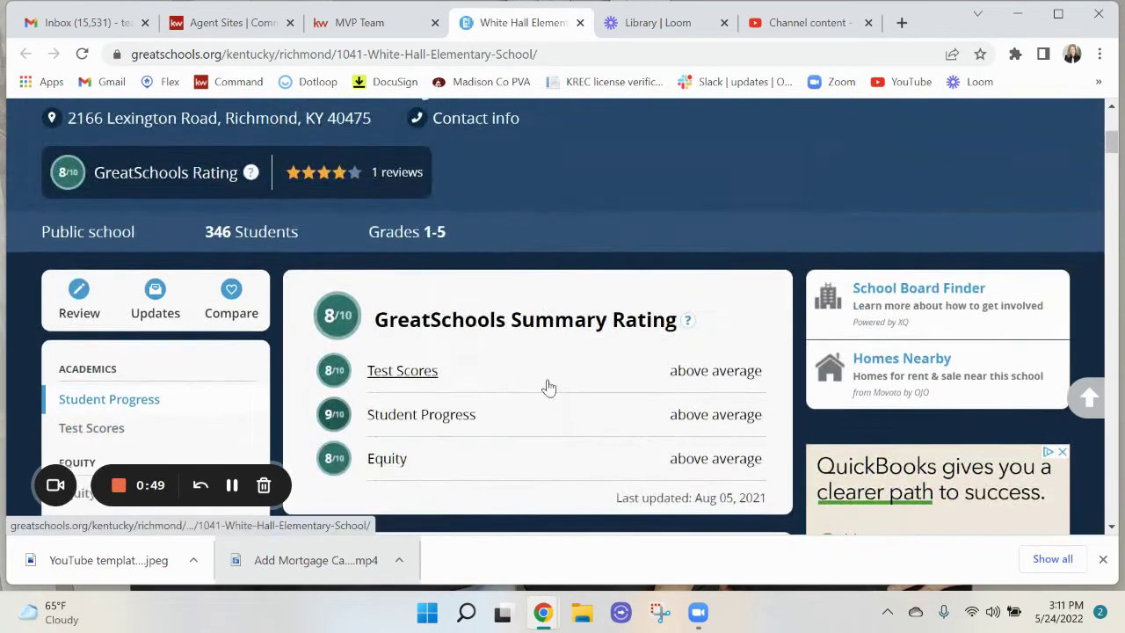
scroll(547, 384, "up", 4)
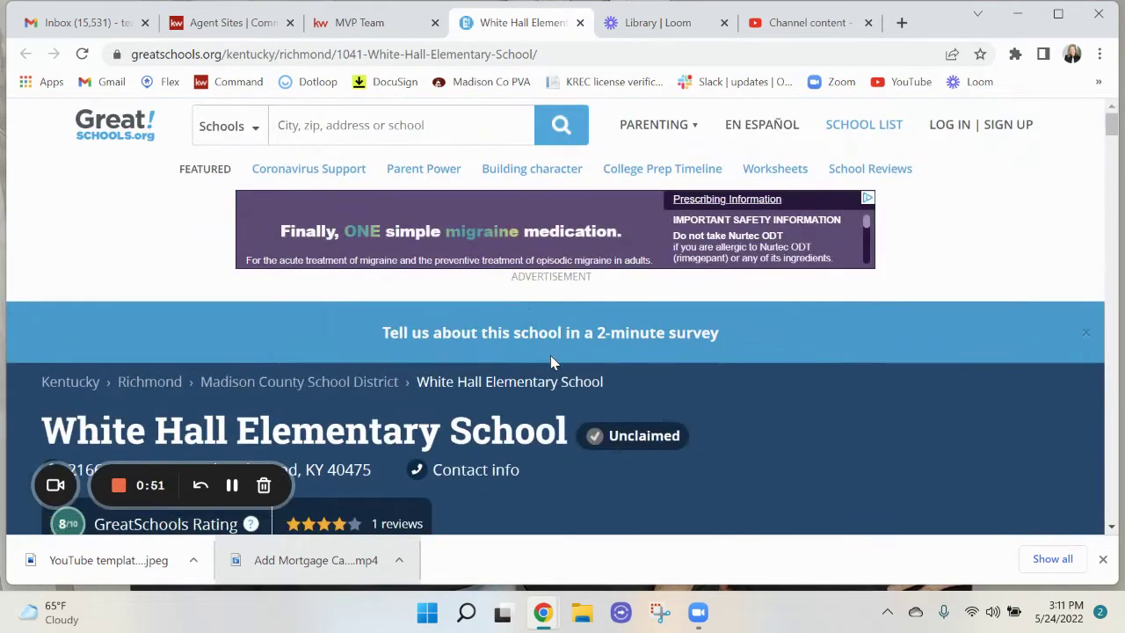
left_click(580, 22)
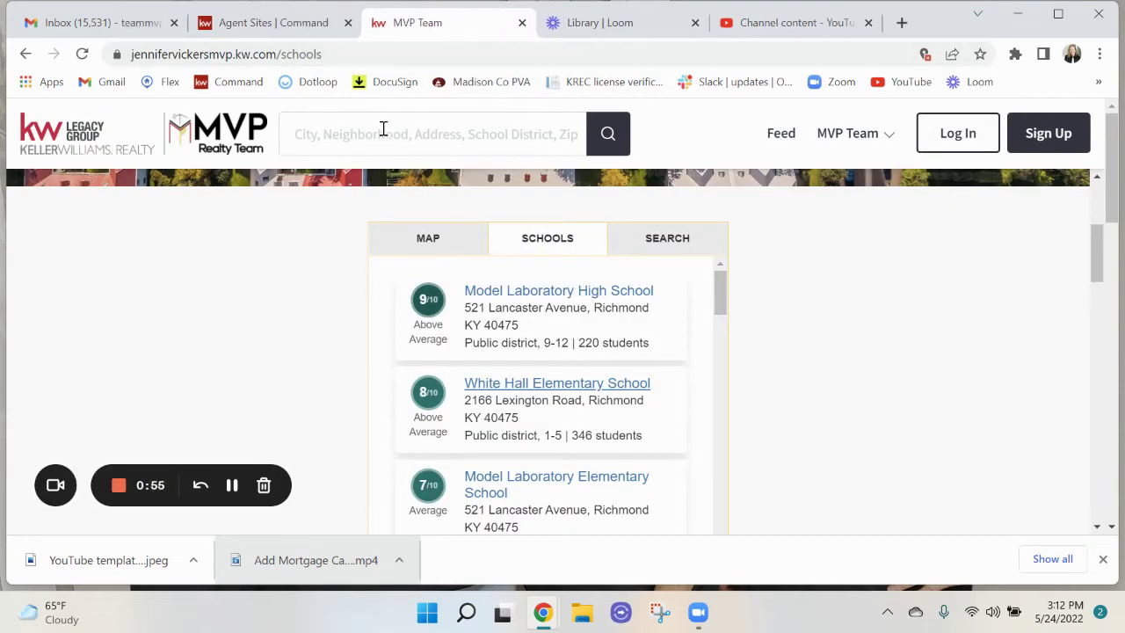
Create an agent site sub-page named 'schools reports' and drop a Company Profile block onto it.
left_click(275, 27)
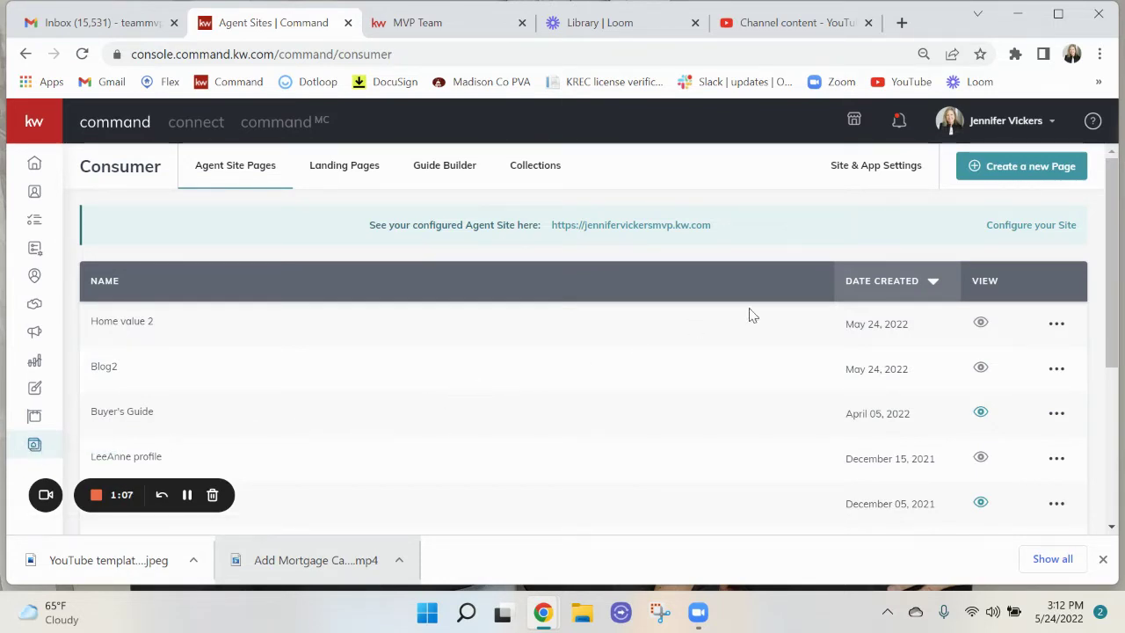
left_click(1018, 172)
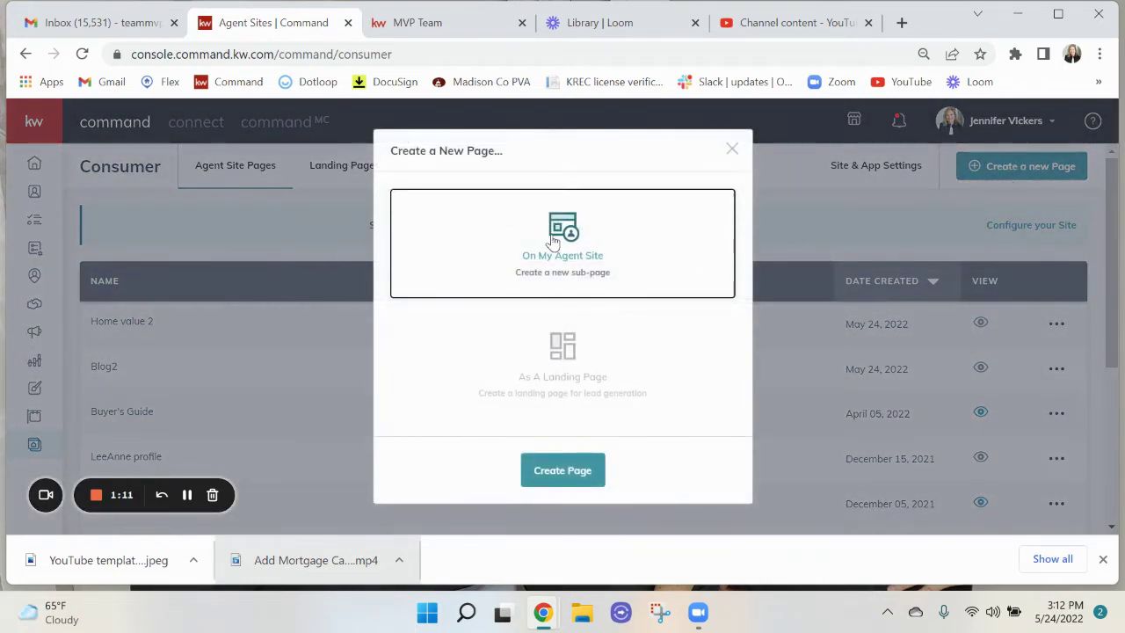
left_click(553, 478)
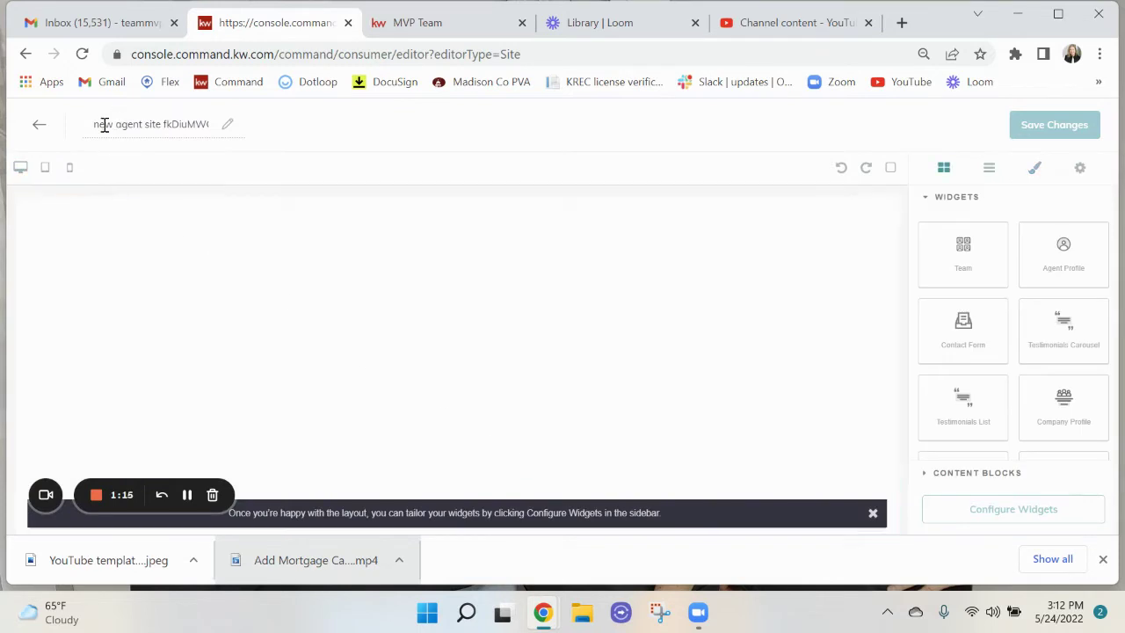
left_click_drag(95, 127, 246, 128)
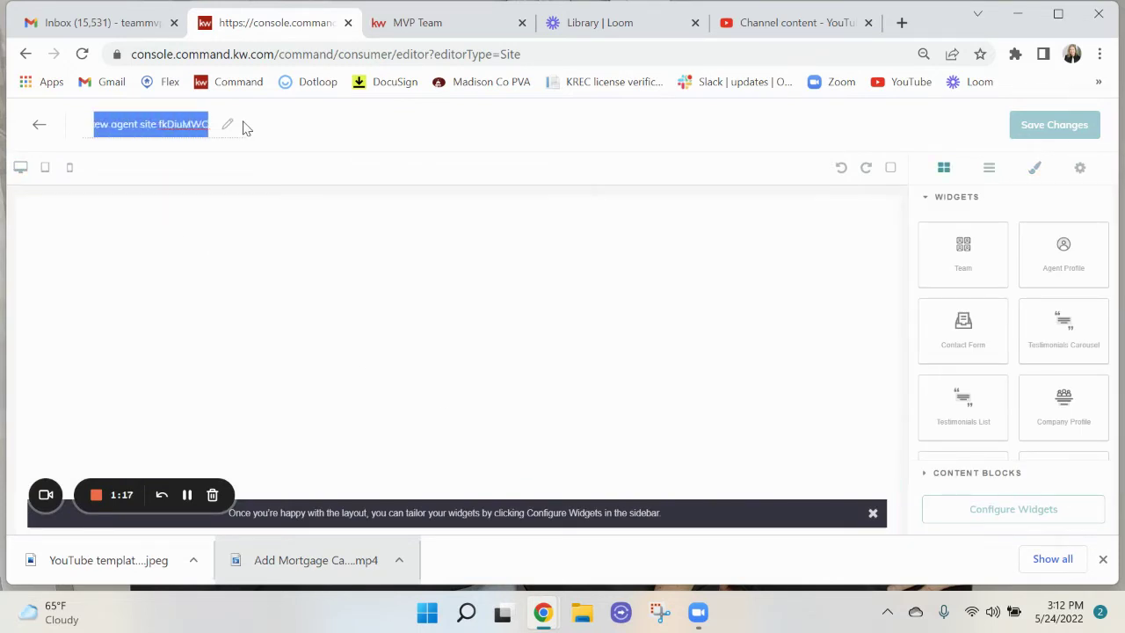
type("school")
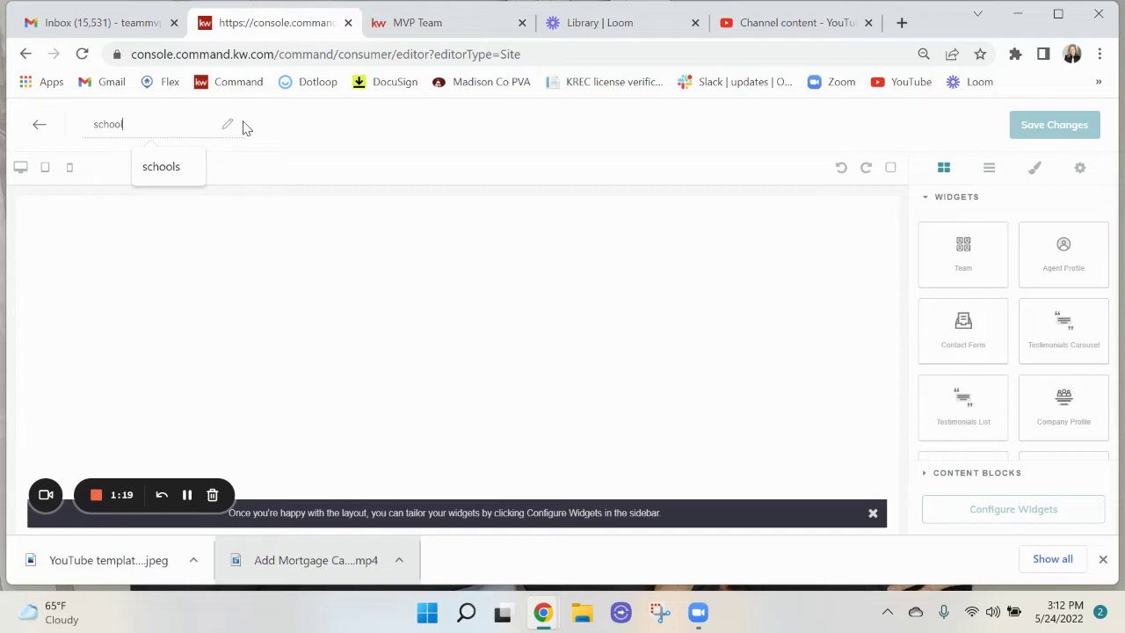
type("s reports")
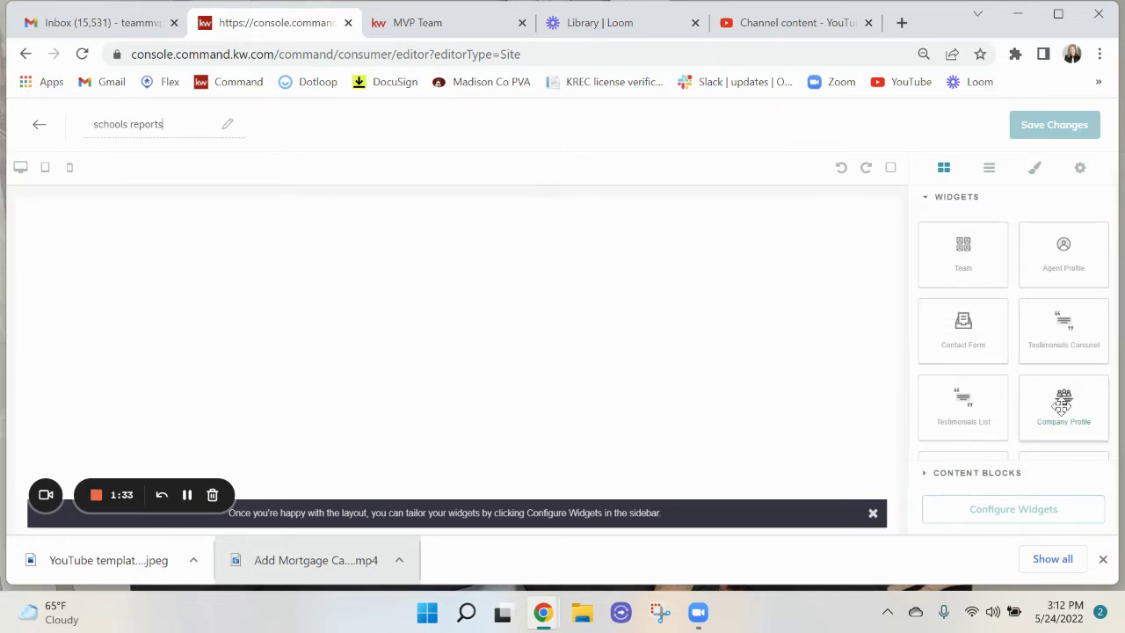
left_click_drag(1065, 409, 670, 367)
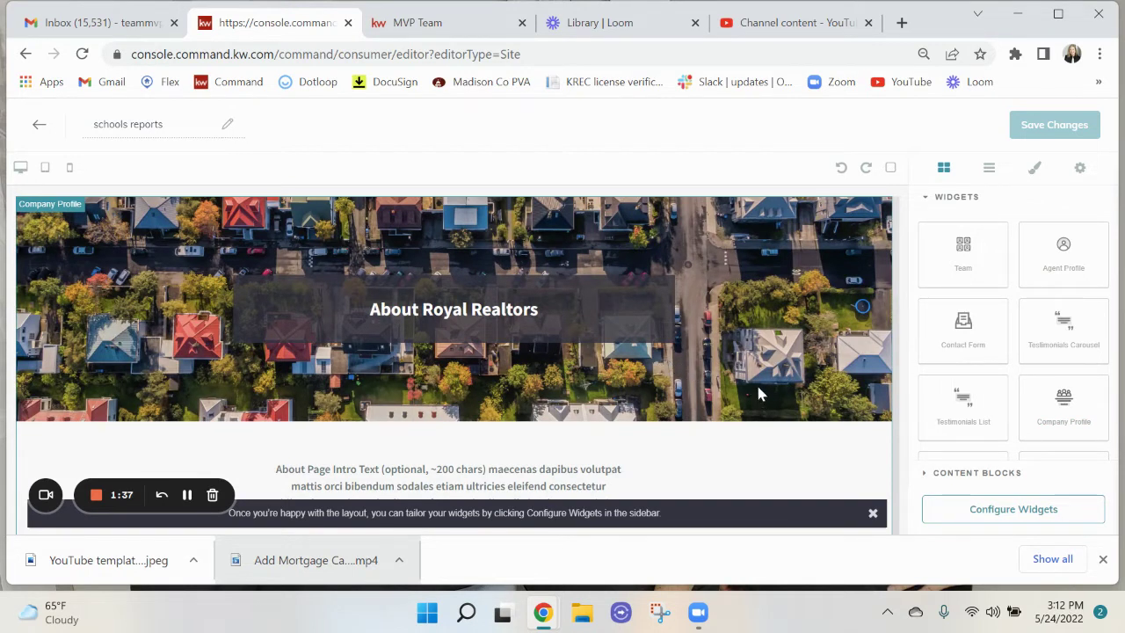
Set the Company Profile block's headline to 'School Search' using autofill.
left_click(994, 517)
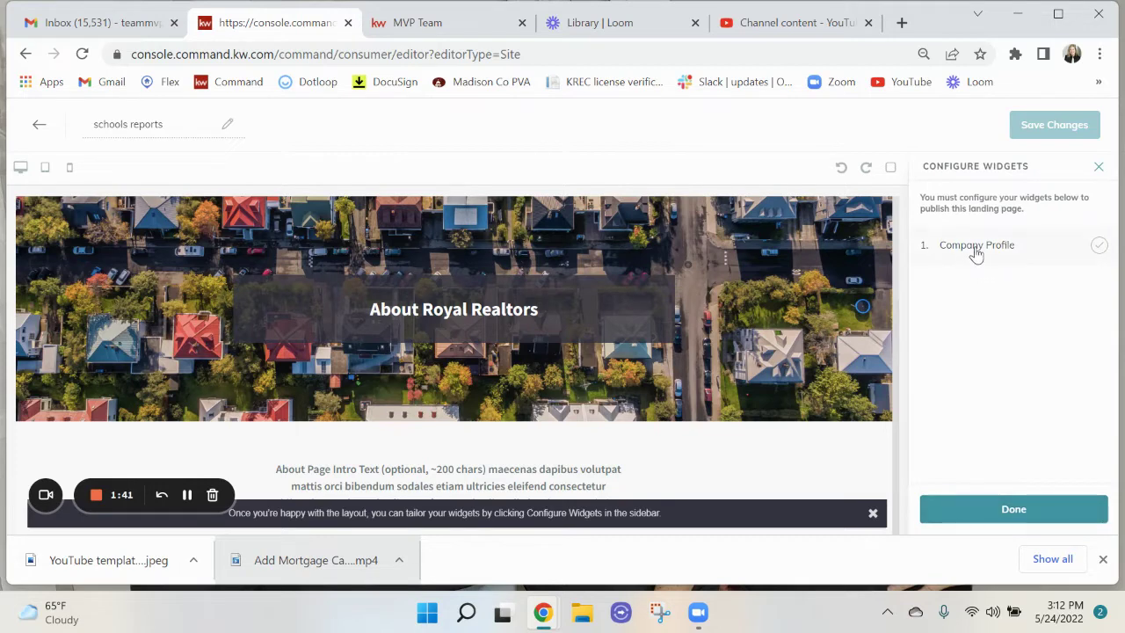
left_click(975, 252)
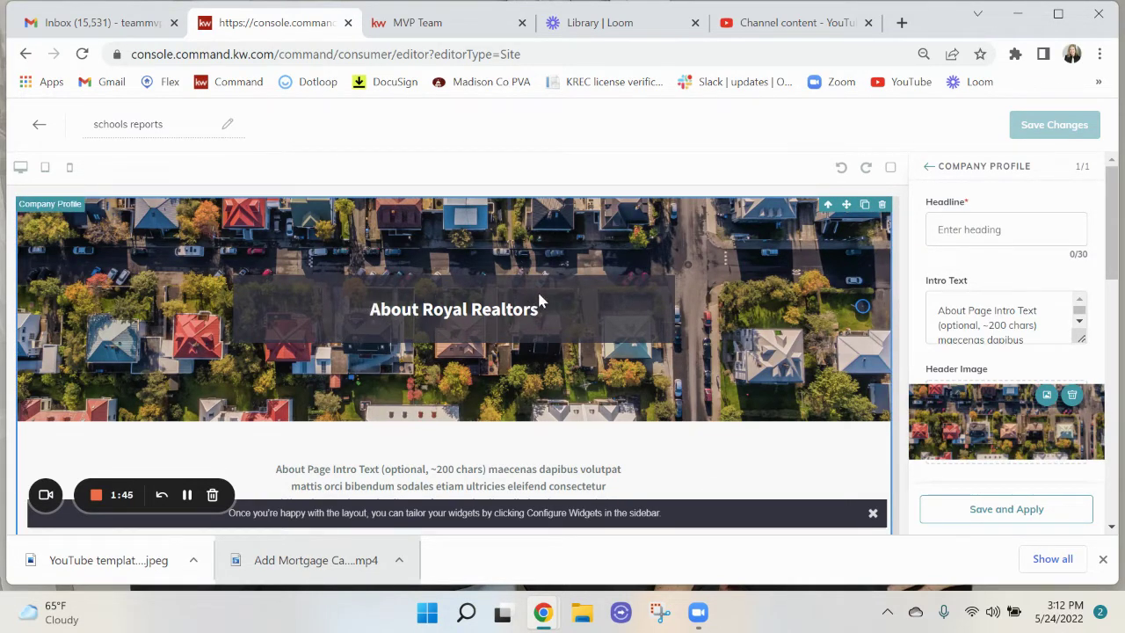
left_click(1024, 227)
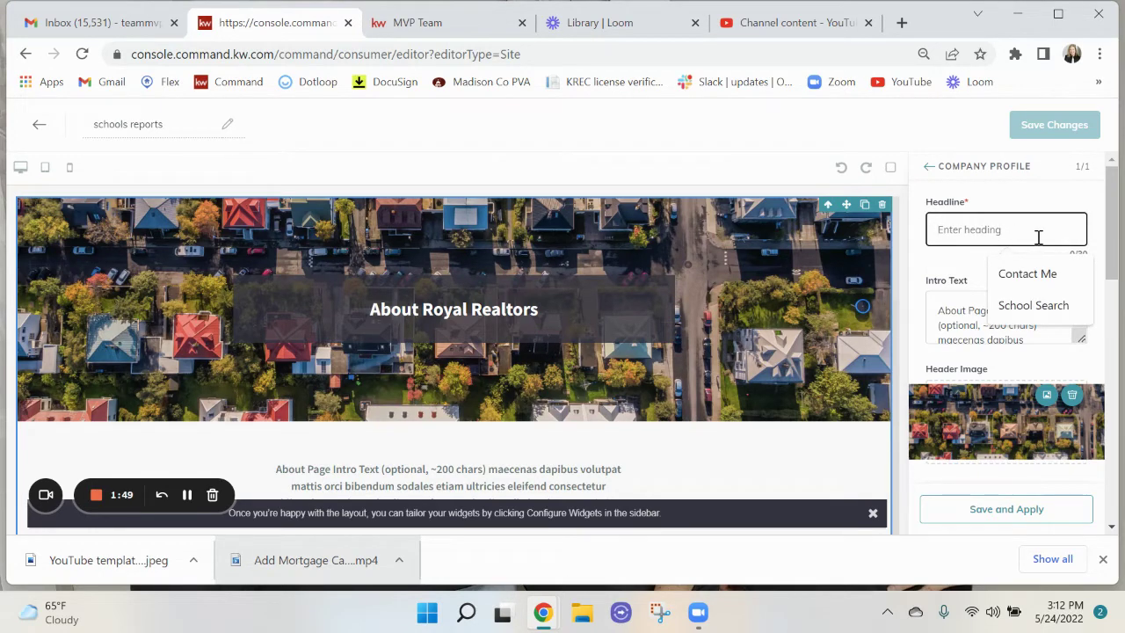
left_click(1034, 305)
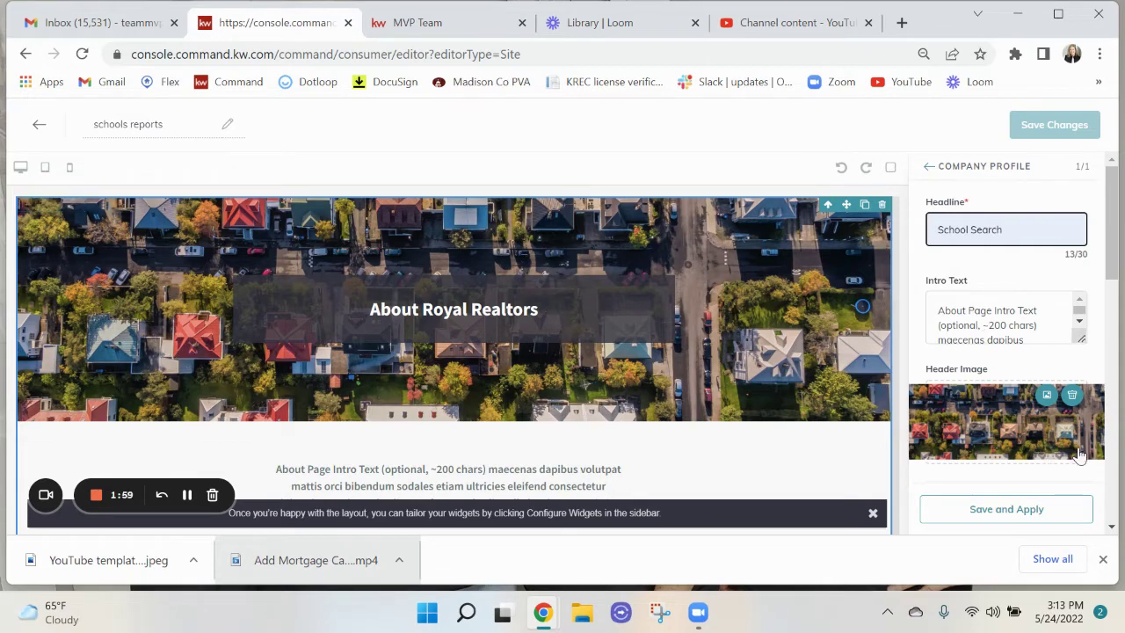
Upload 'school image2' from Downloads as the block's header image.
left_click(1047, 397)
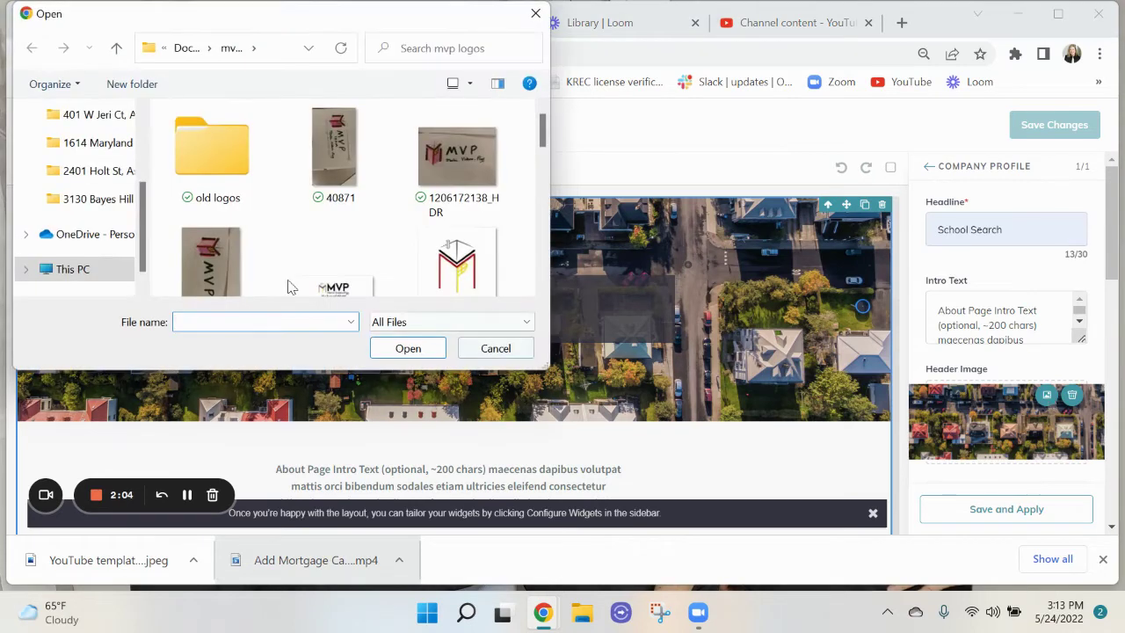
scroll(53, 175, "up", 3)
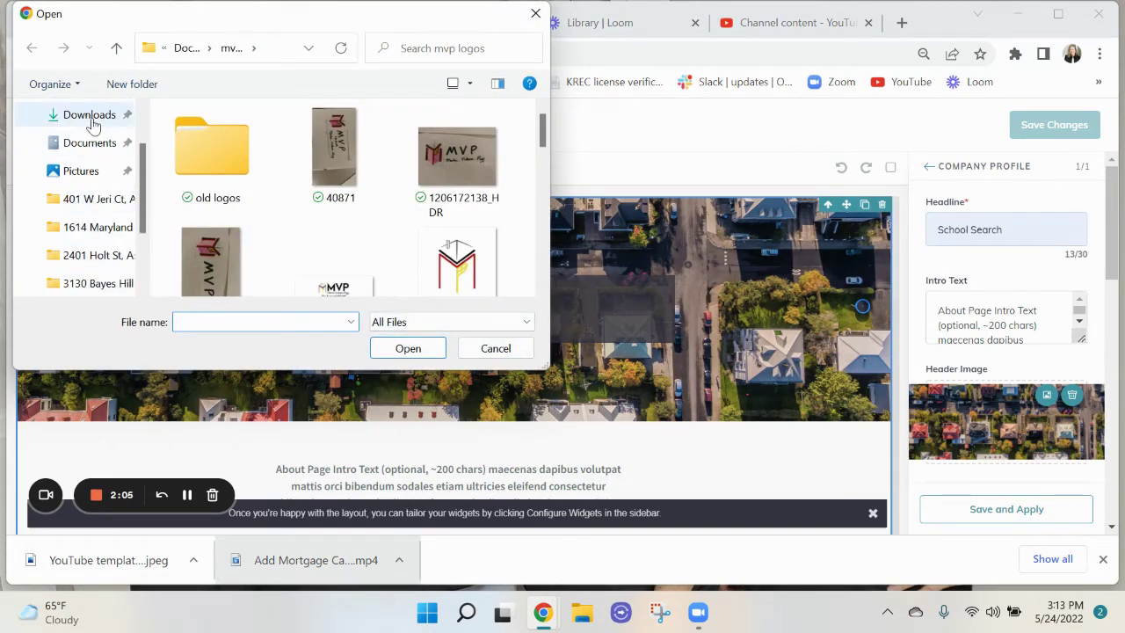
left_click(89, 115)
scroll(382, 208, "down", 5)
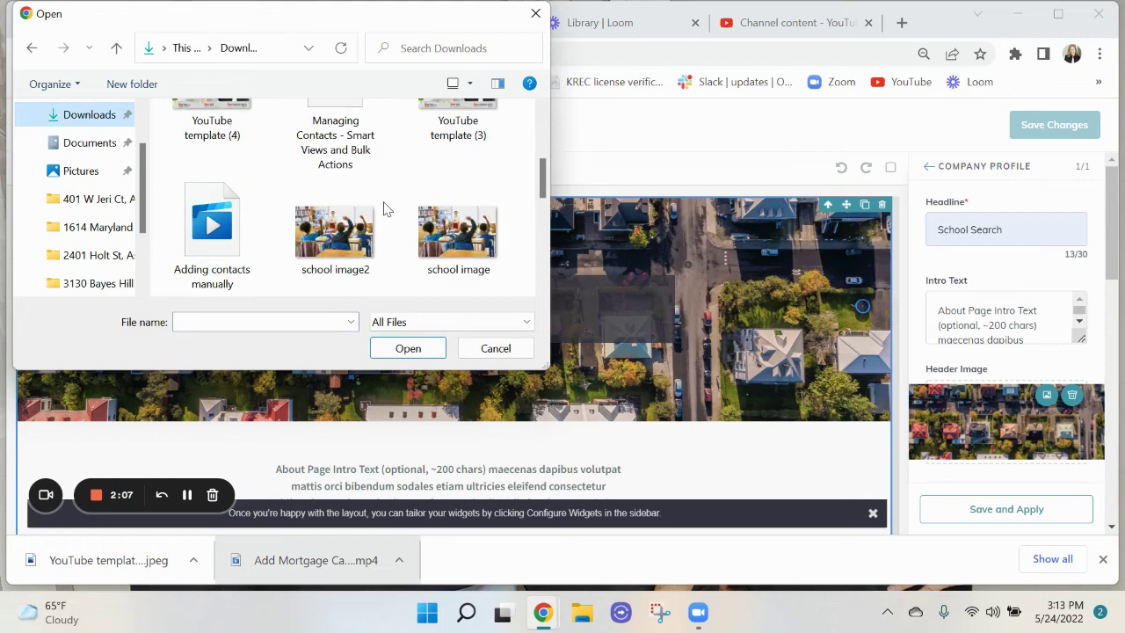
left_click(321, 236)
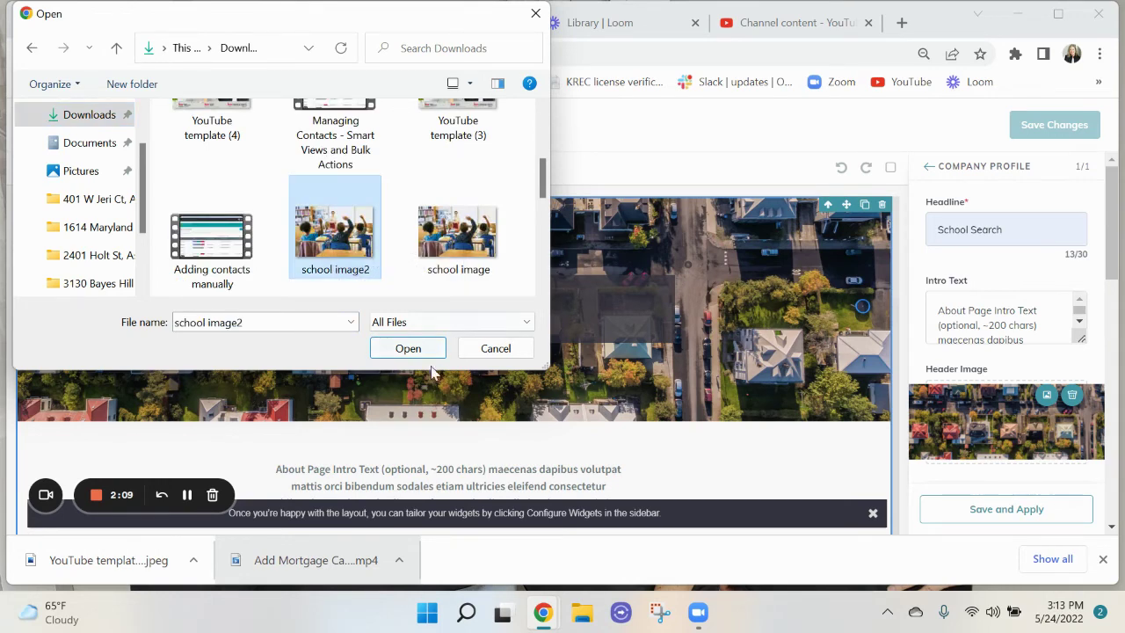
left_click(407, 349)
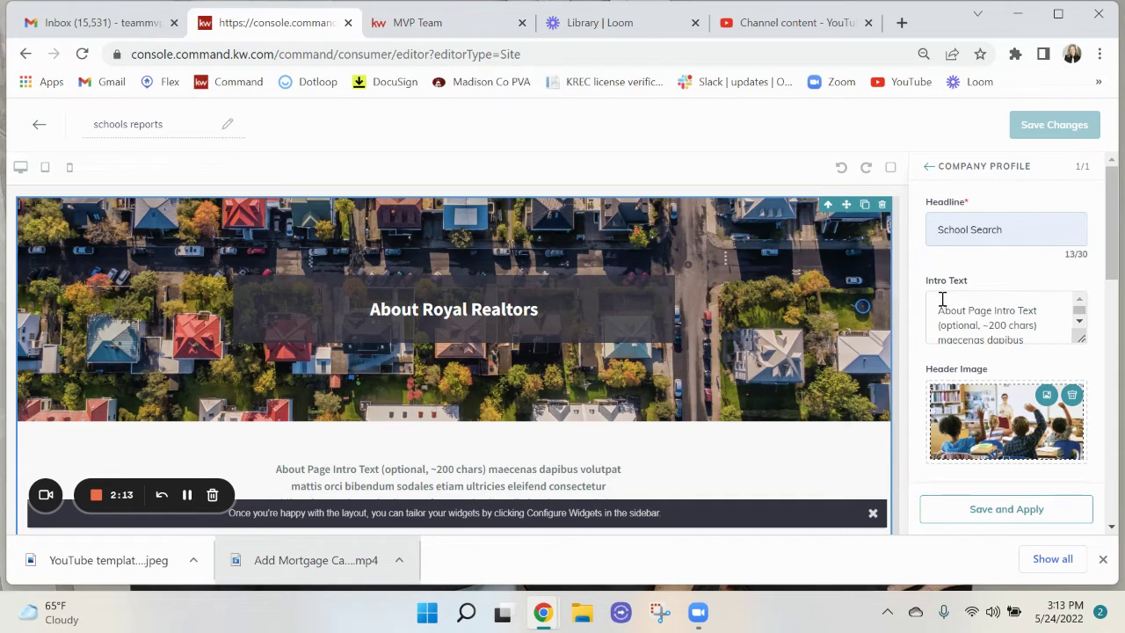
Delete the placeholder intro text and apply the block changes.
left_click_drag(936, 305, 1047, 342)
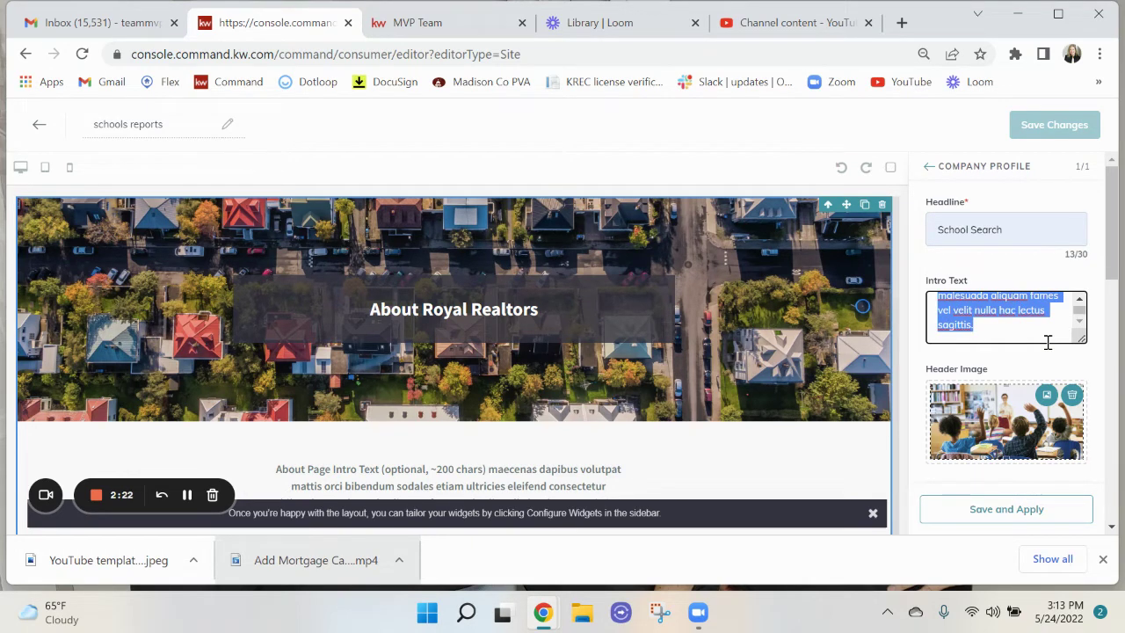
key("BackSpace")
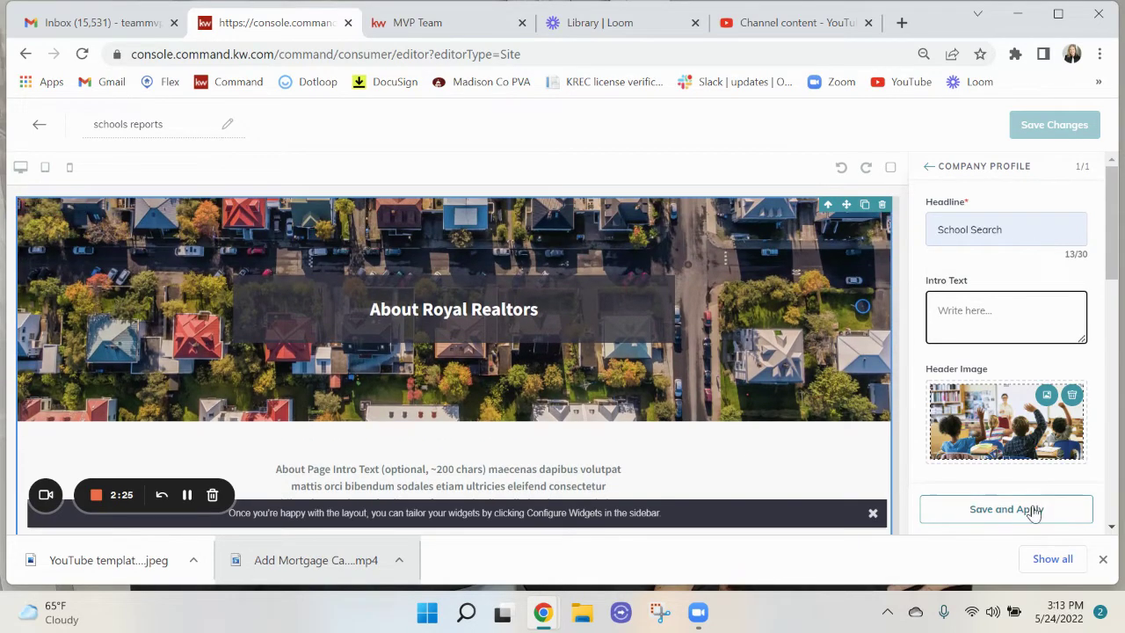
left_click(1030, 514)
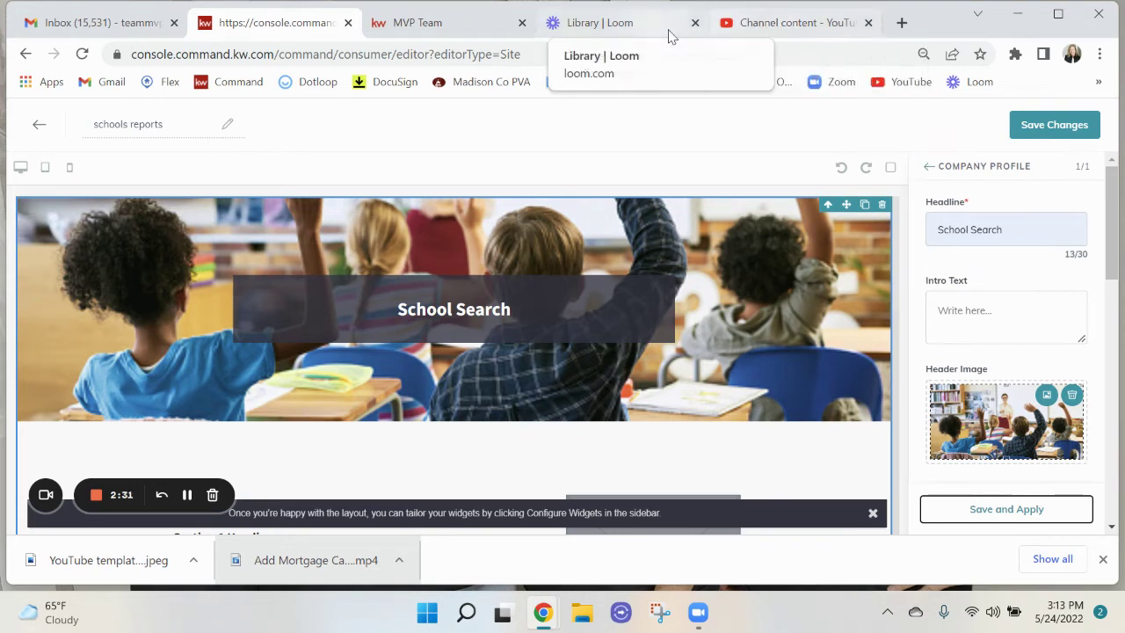
Open greatschools.org/widget in a new Chrome tab.
left_click(902, 22)
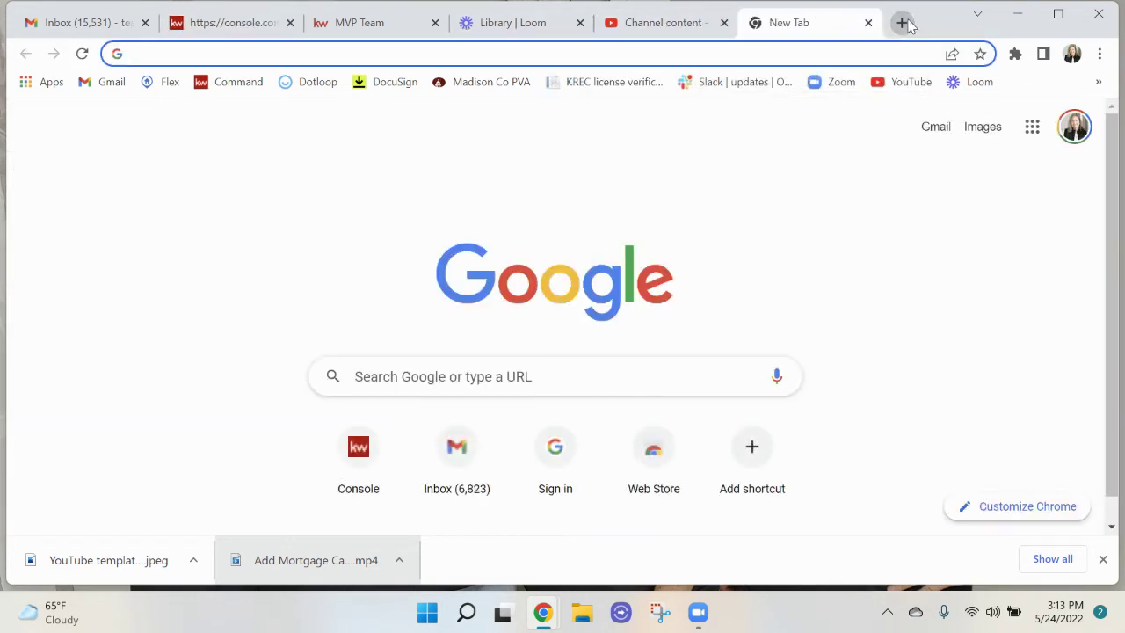
type("gre")
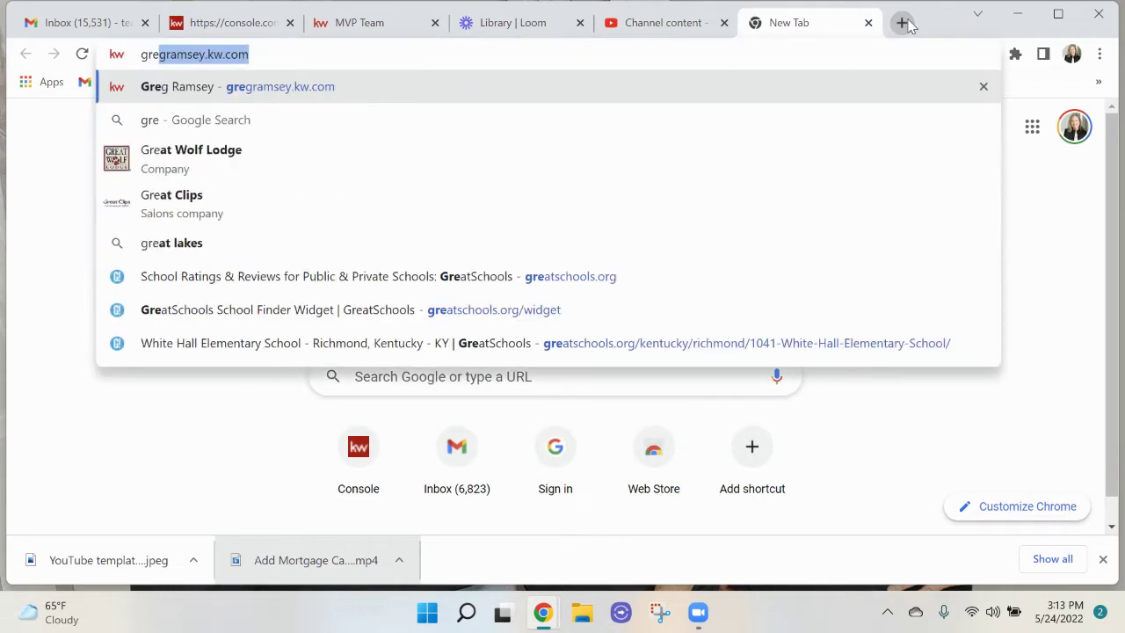
type("atschh")
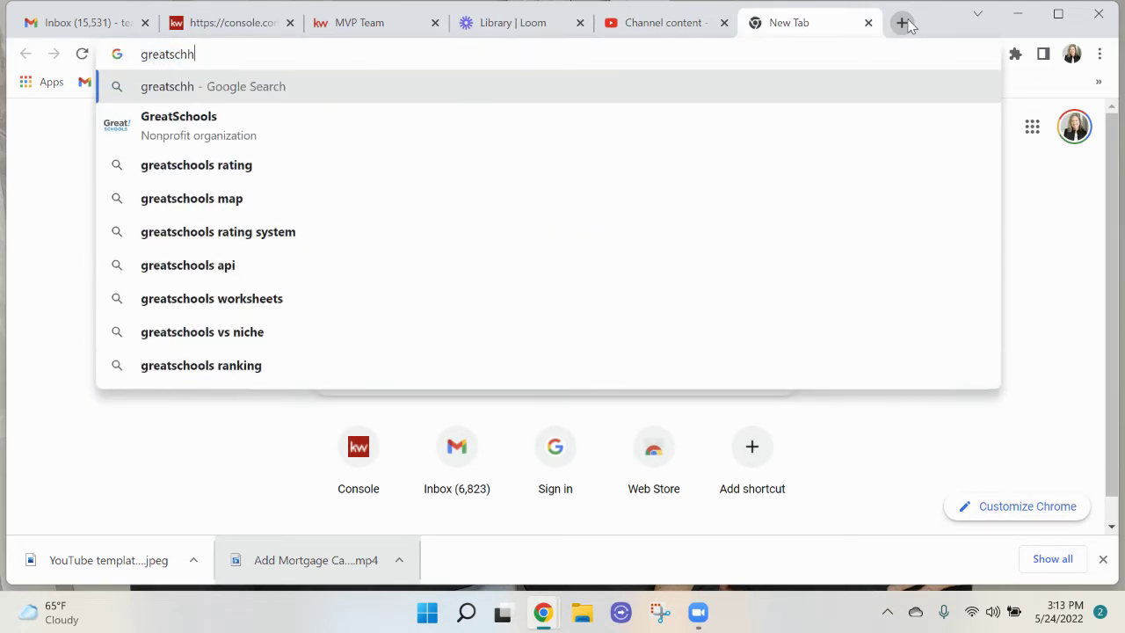
key("BackSpace")
type("ools.org")
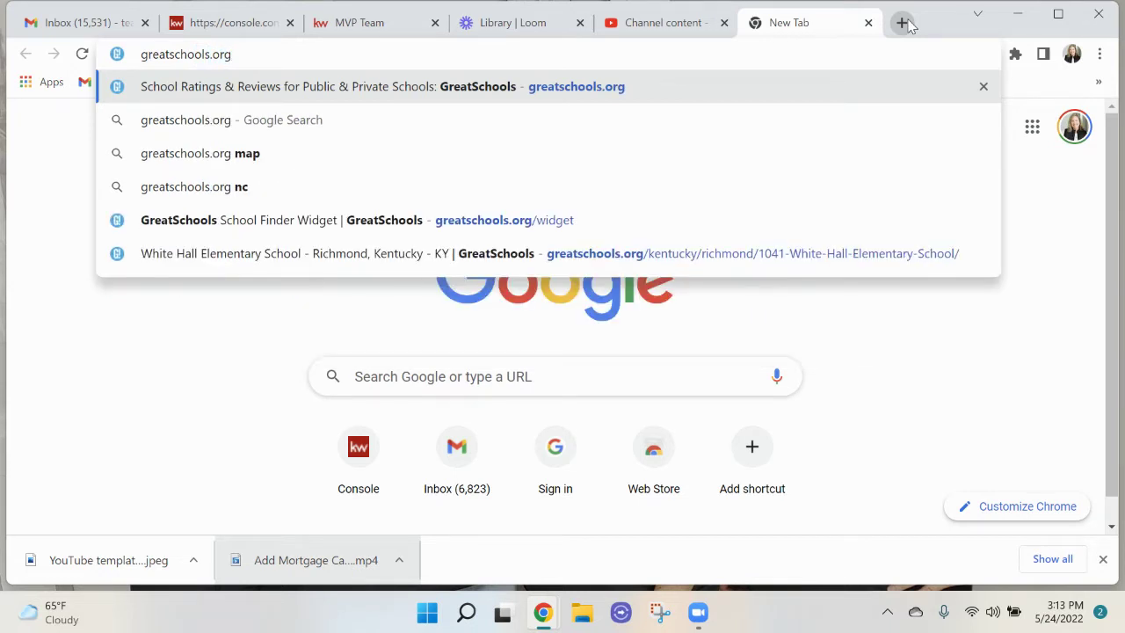
type("/widget")
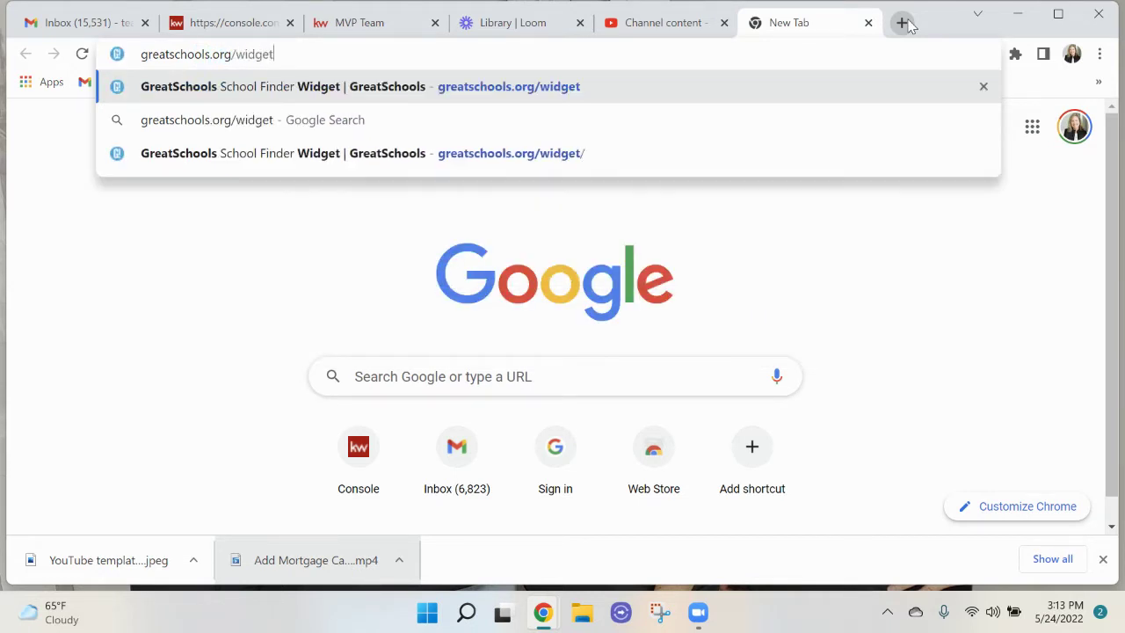
key("Return")
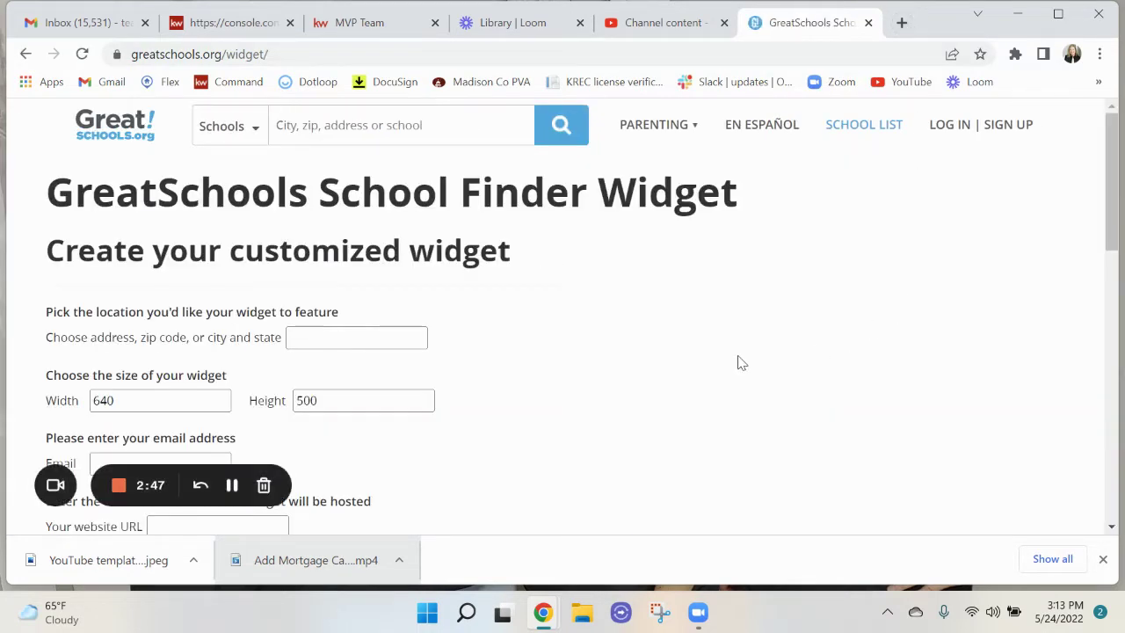
scroll(737, 359, "down", 1)
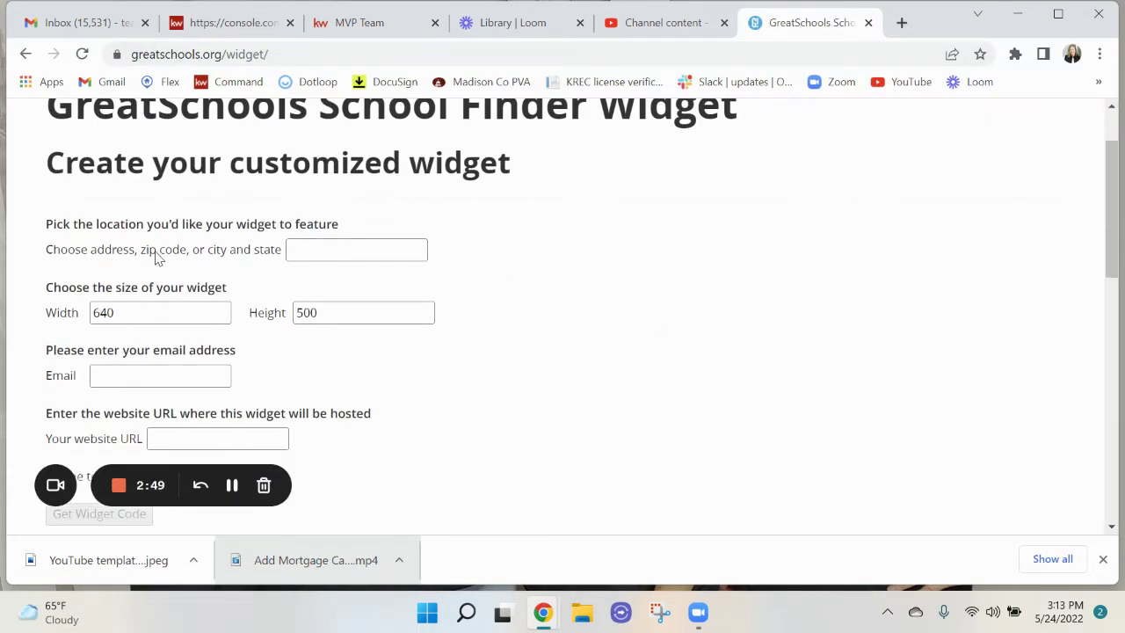
Enter location 40475 and change the widget width from 640 to 410.
left_click(366, 249)
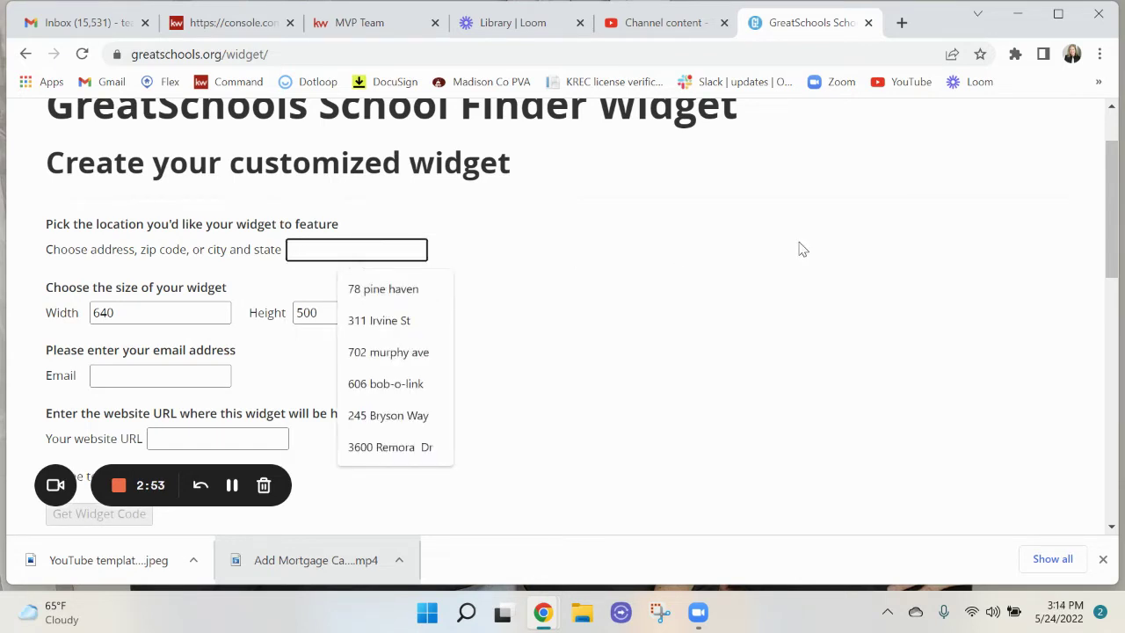
type("40475")
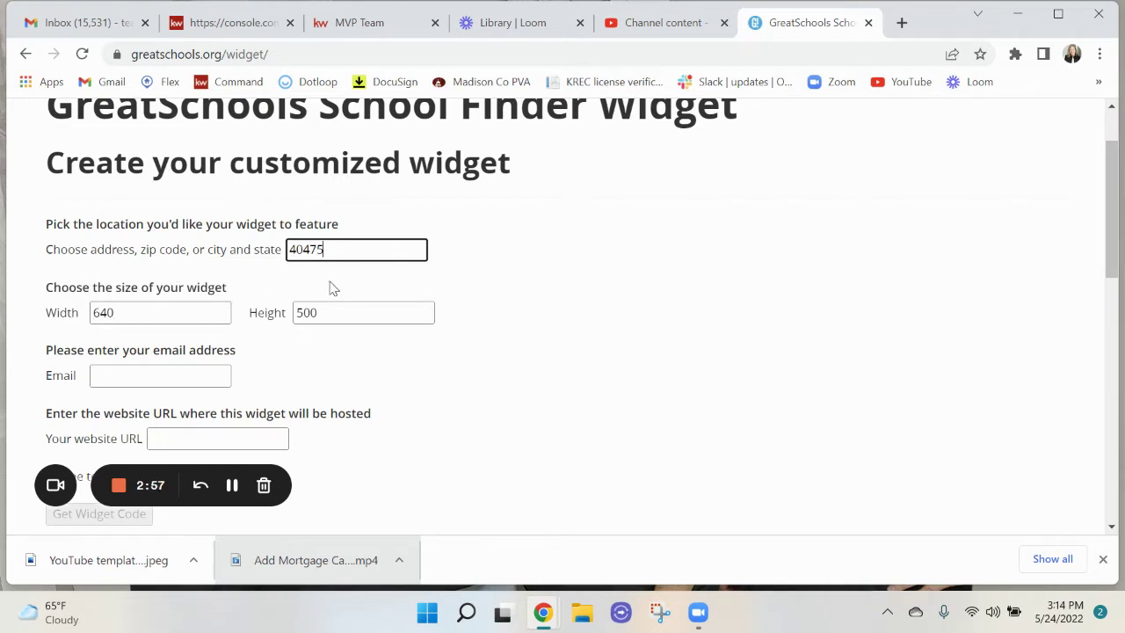
left_click(363, 26)
left_click(448, 242)
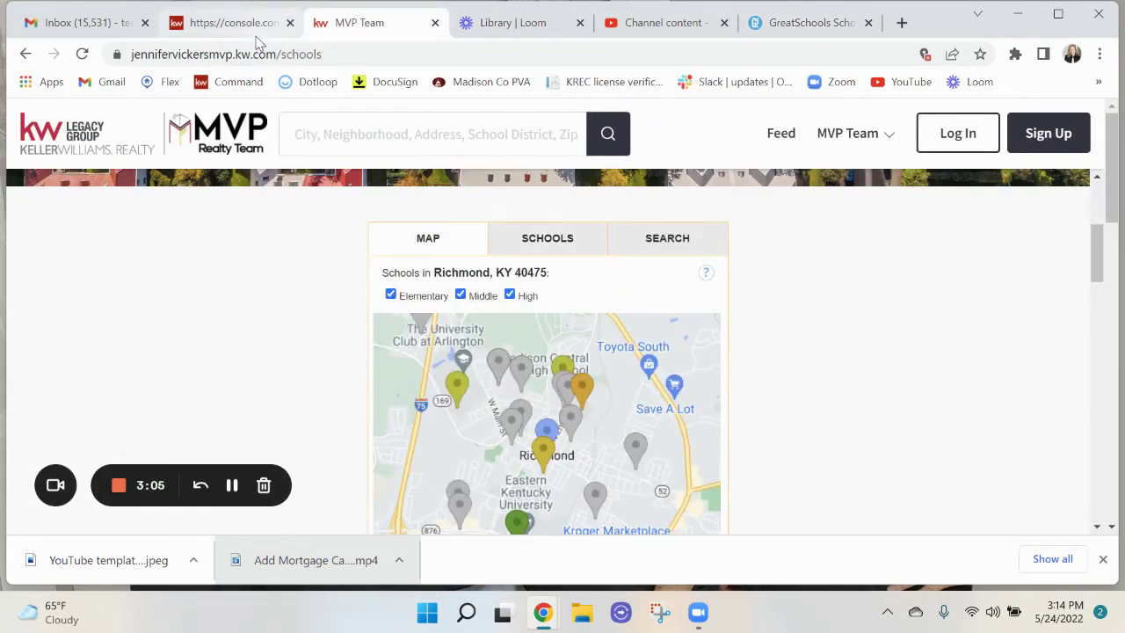
left_click(767, 35)
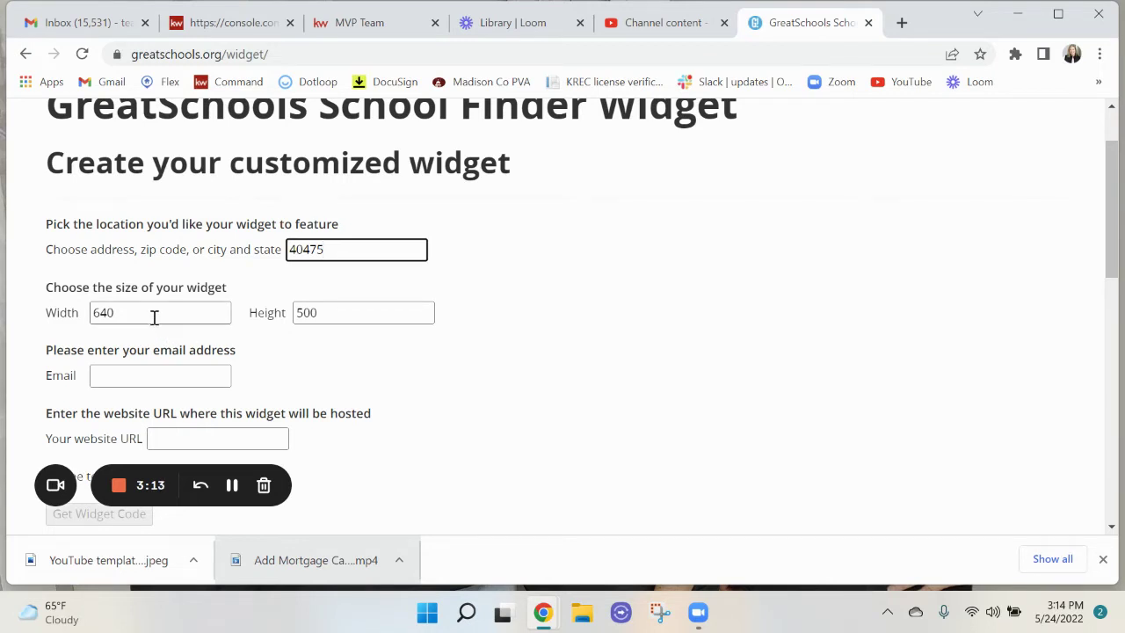
left_click_drag(155, 314, 44, 323)
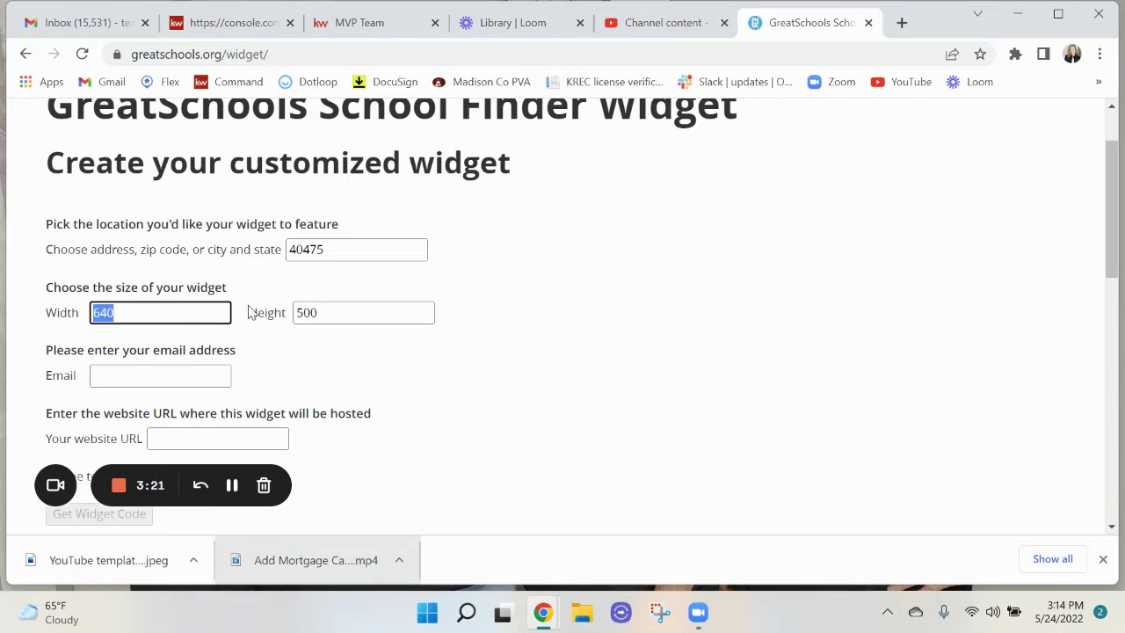
type("410")
key("Tab")
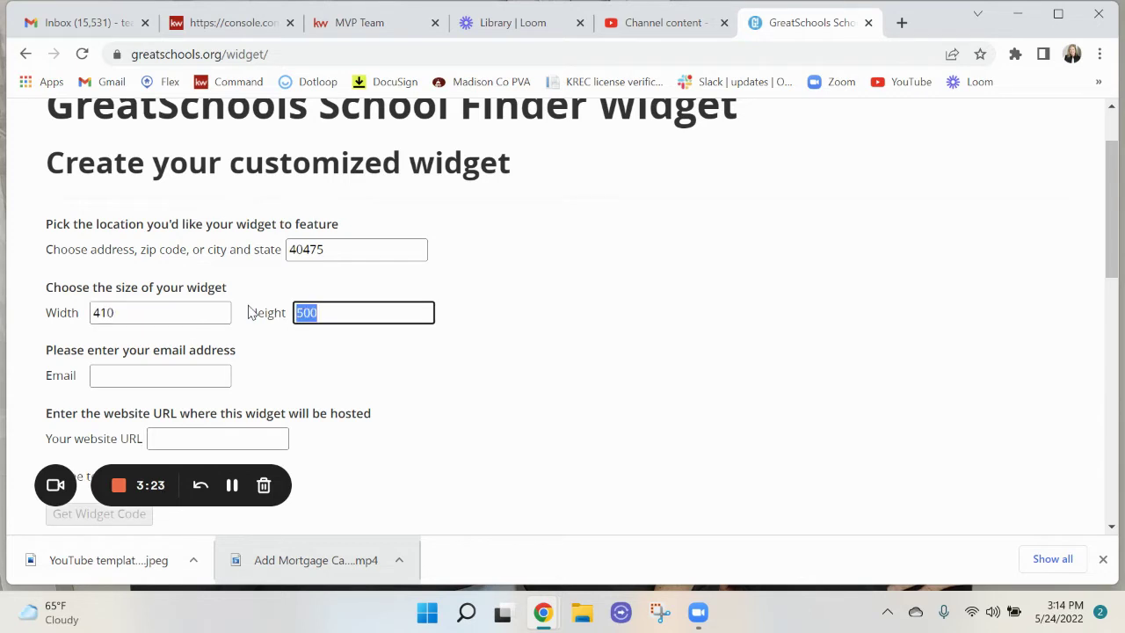
Fill in the saved email and agent site address, accept terms, and generate the widget code.
left_click(153, 377)
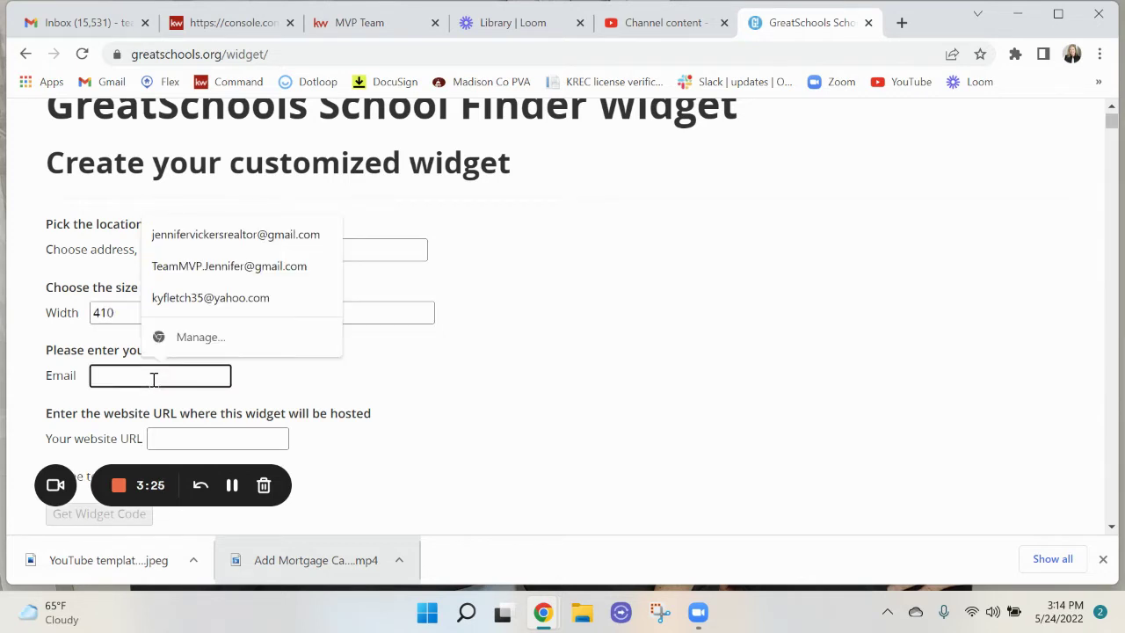
left_click(263, 265)
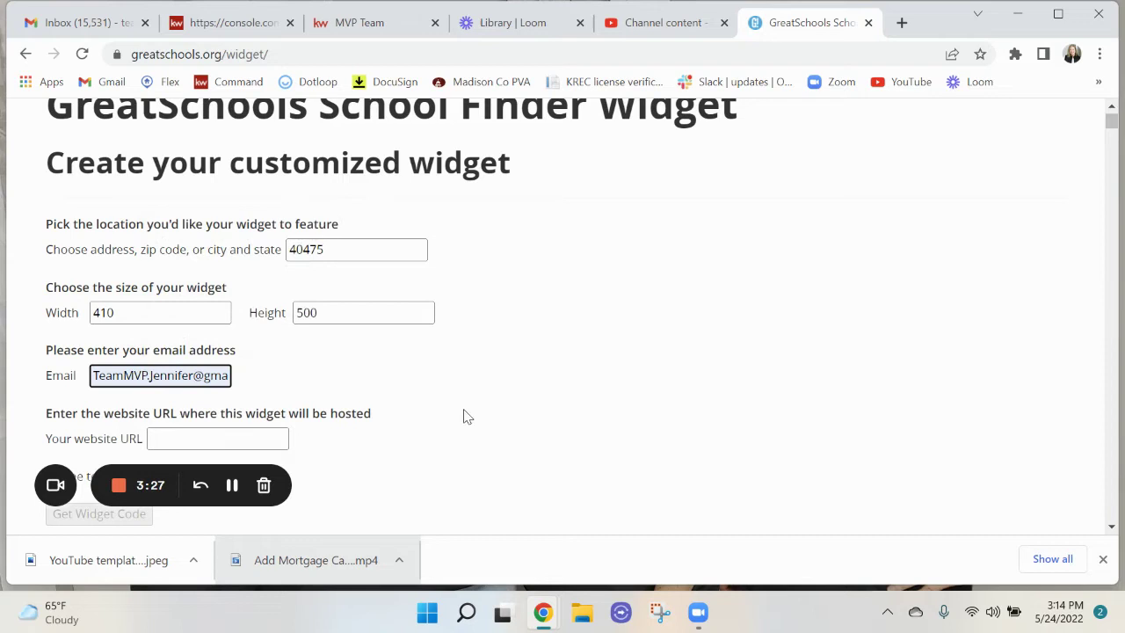
scroll(395, 397, "down", 1)
left_click(223, 352)
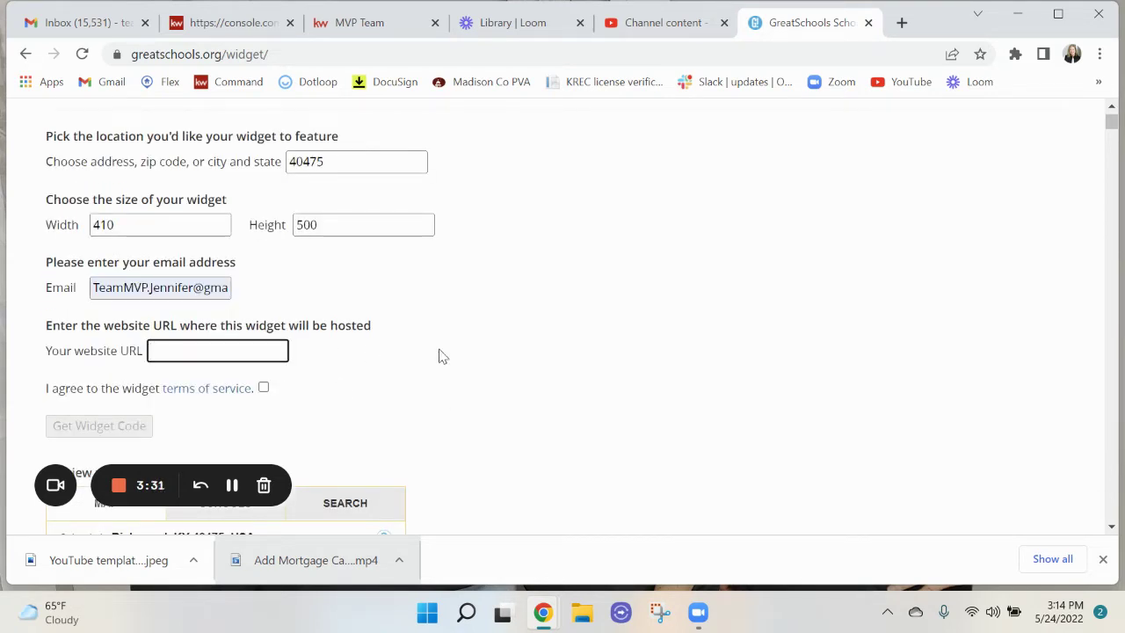
type("jennifervickersmvp")
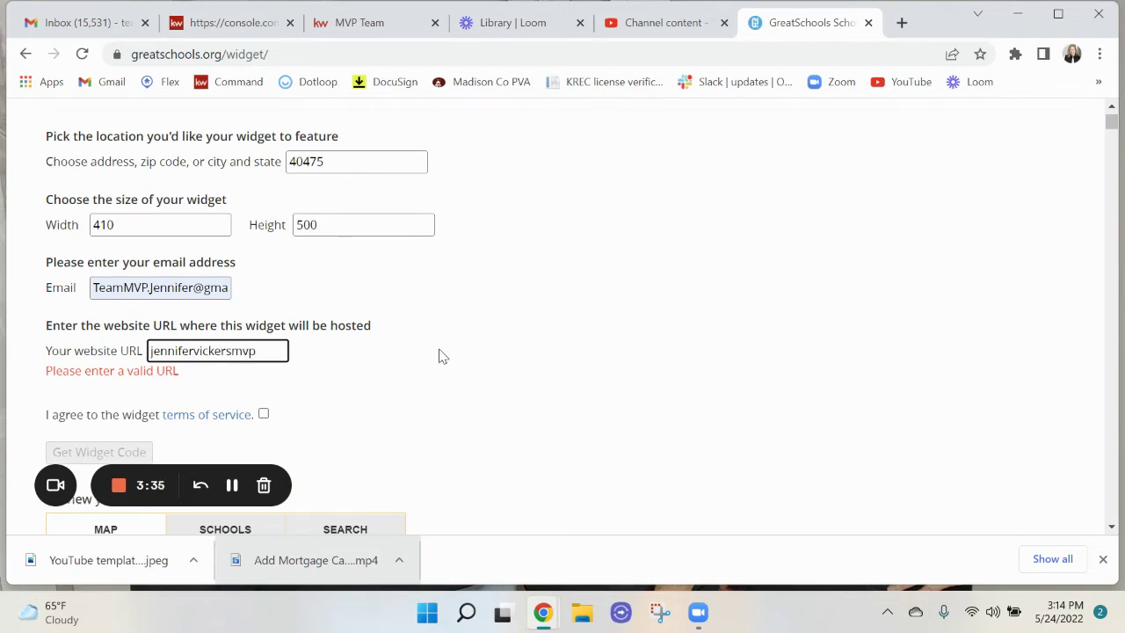
type(".kw.com")
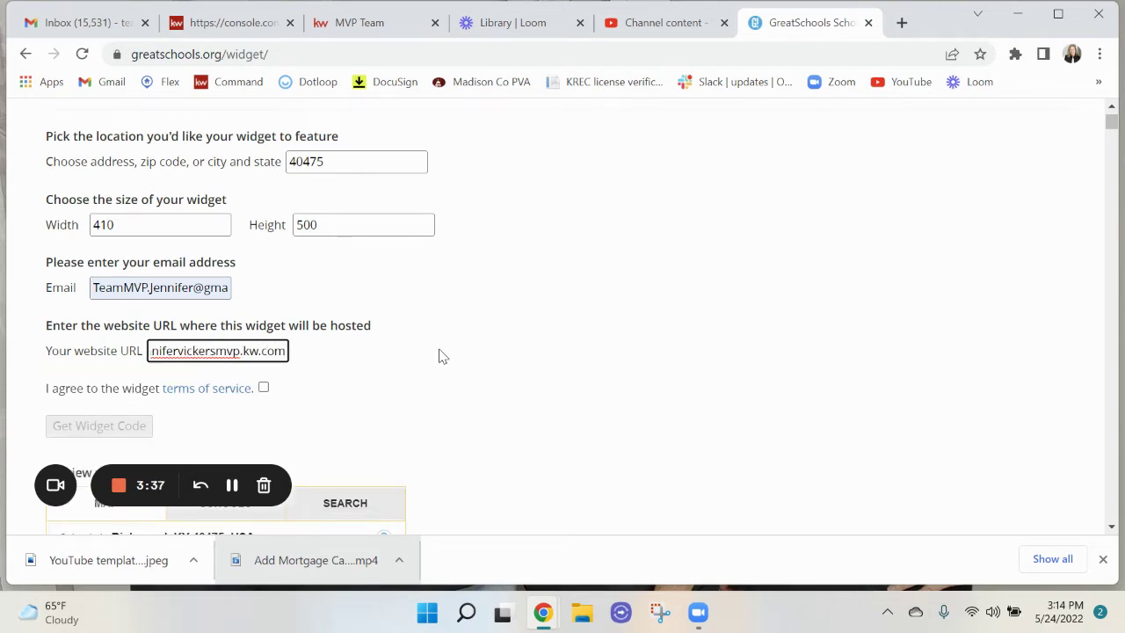
left_click(264, 388)
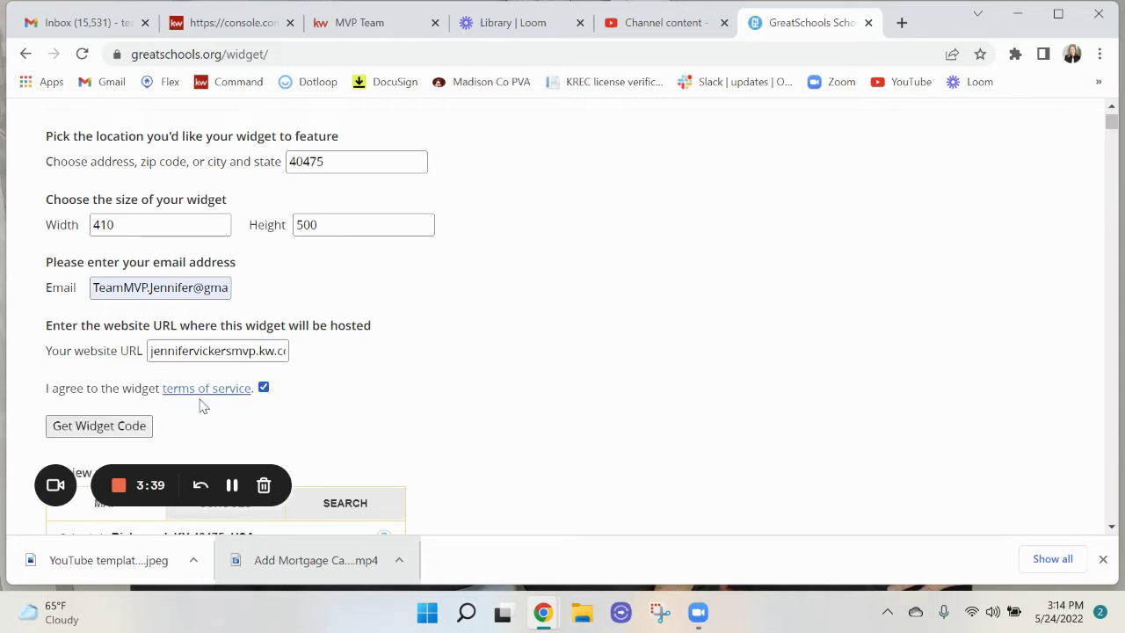
left_click(99, 430)
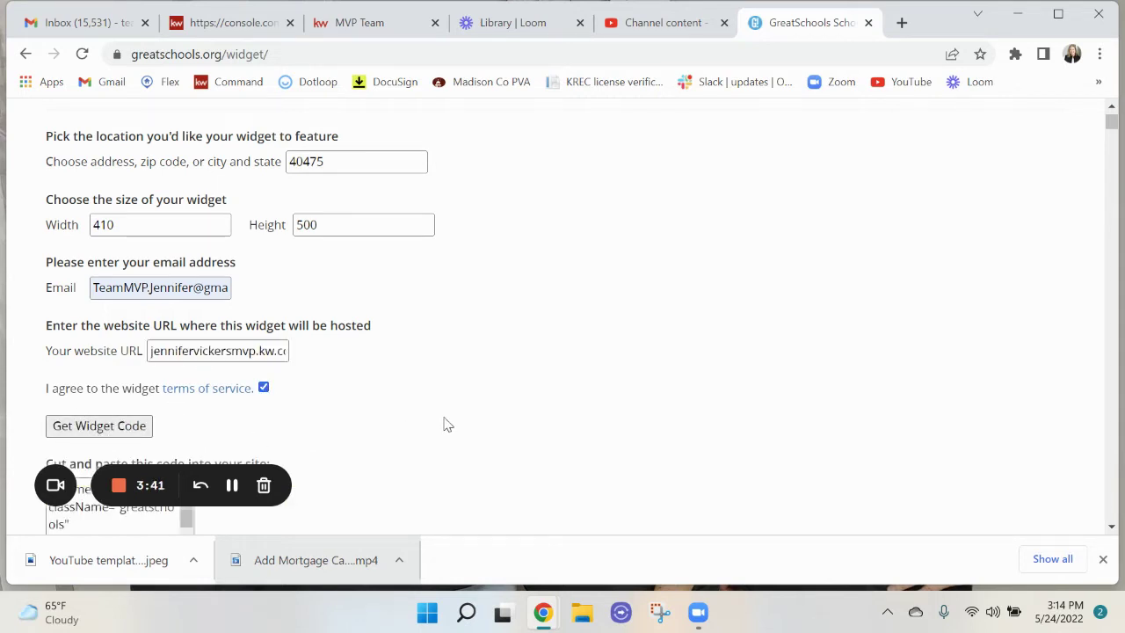
Select the generated GreatSchools iframe embed code and copy it to the clipboard.
scroll(469, 387, "down", 3)
left_click(81, 243)
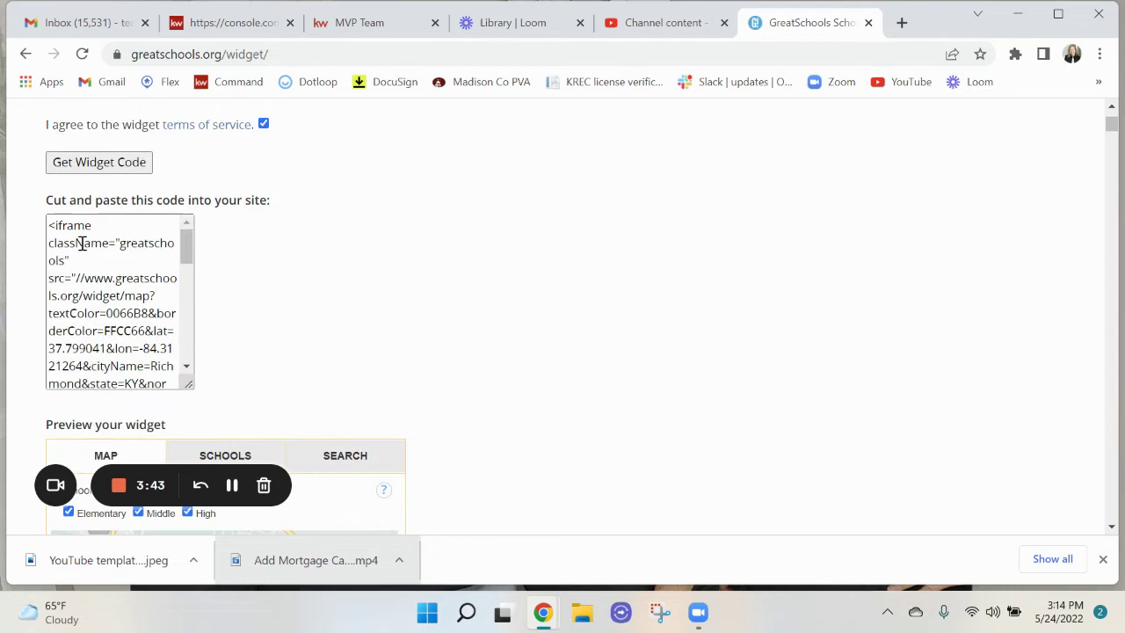
left_click(81, 243)
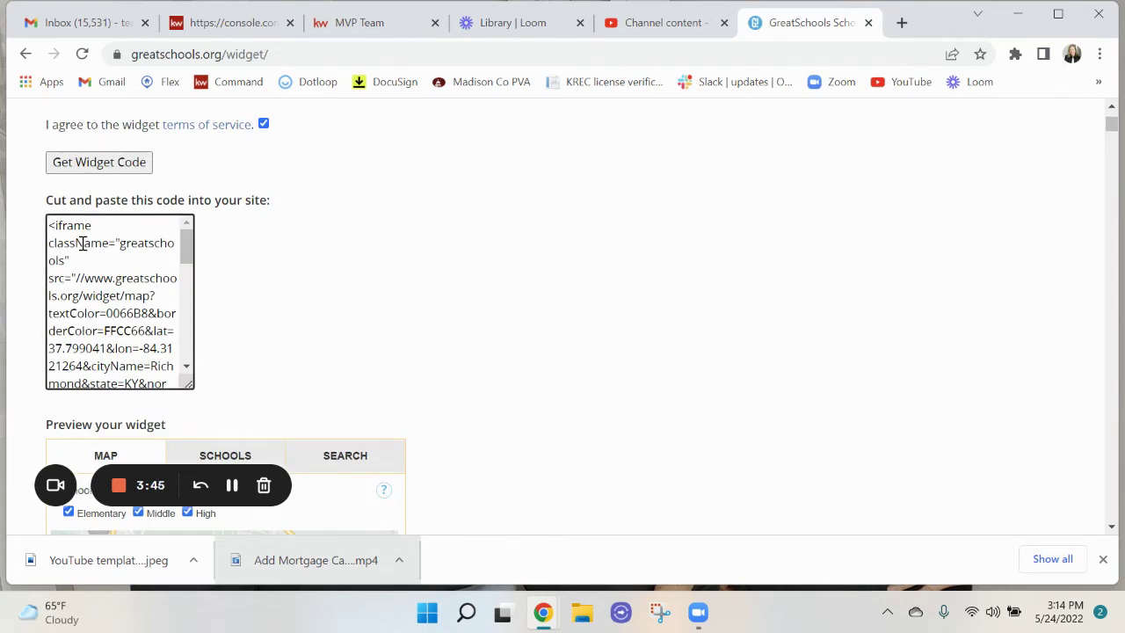
triple_click(81, 244)
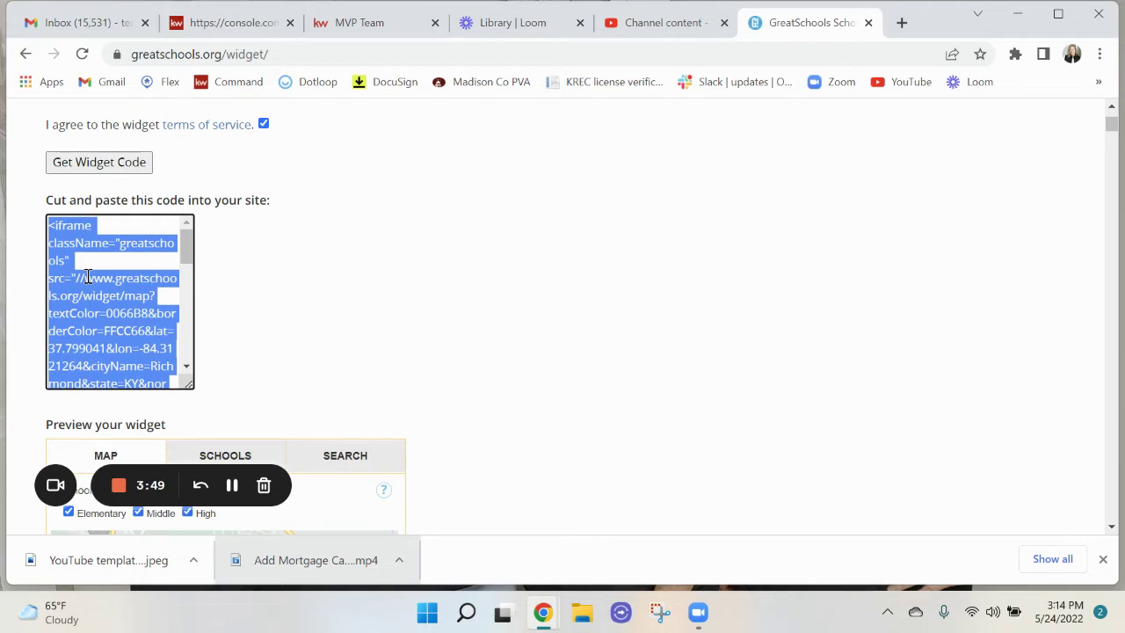
right_click(87, 277)
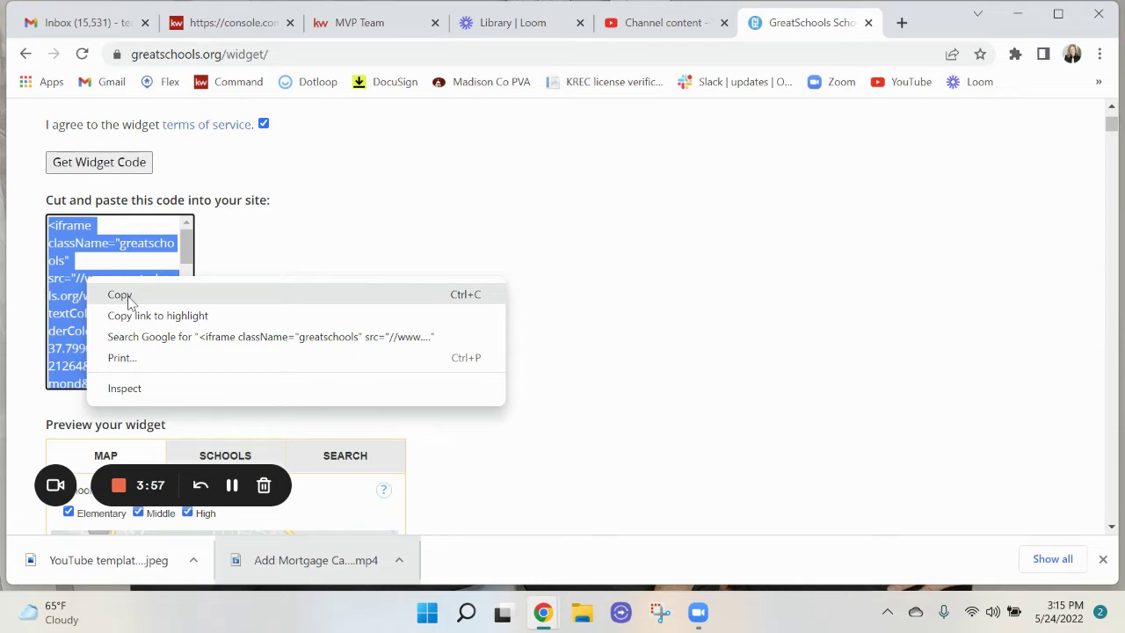
left_click(120, 295)
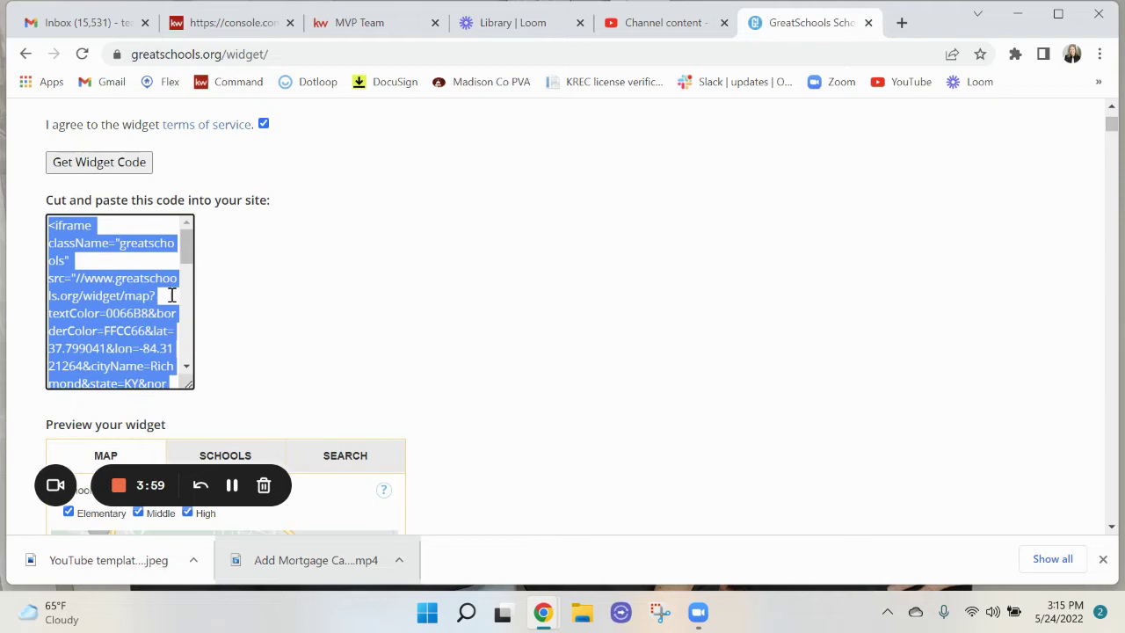
scroll(512, 352, "down", 5)
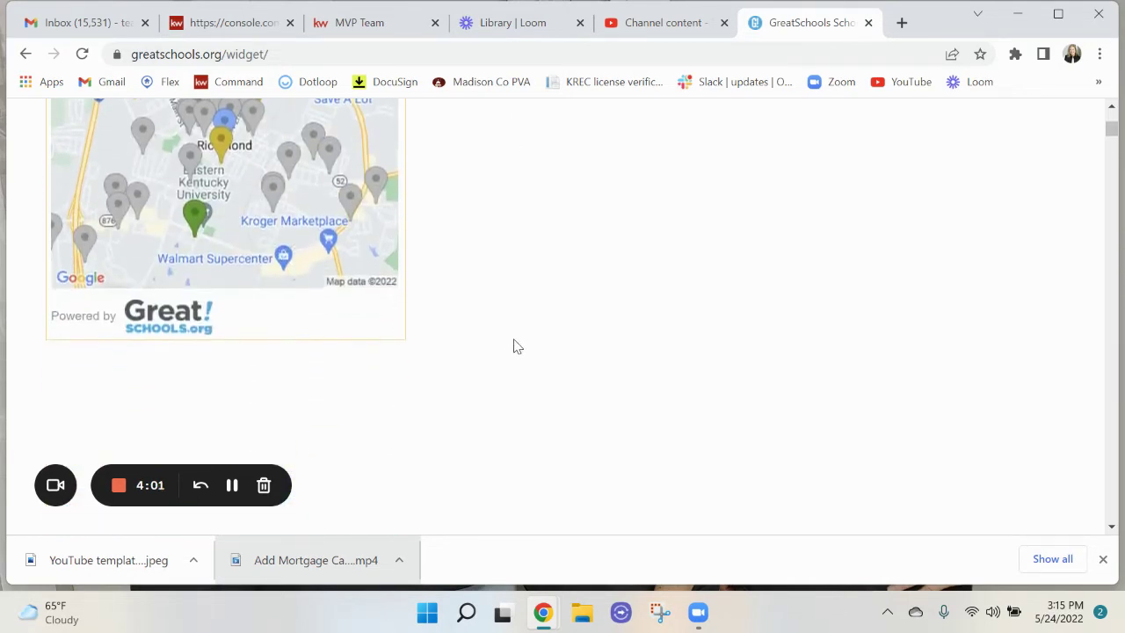
scroll(516, 346, "up", 3)
scroll(516, 346, "up", 10)
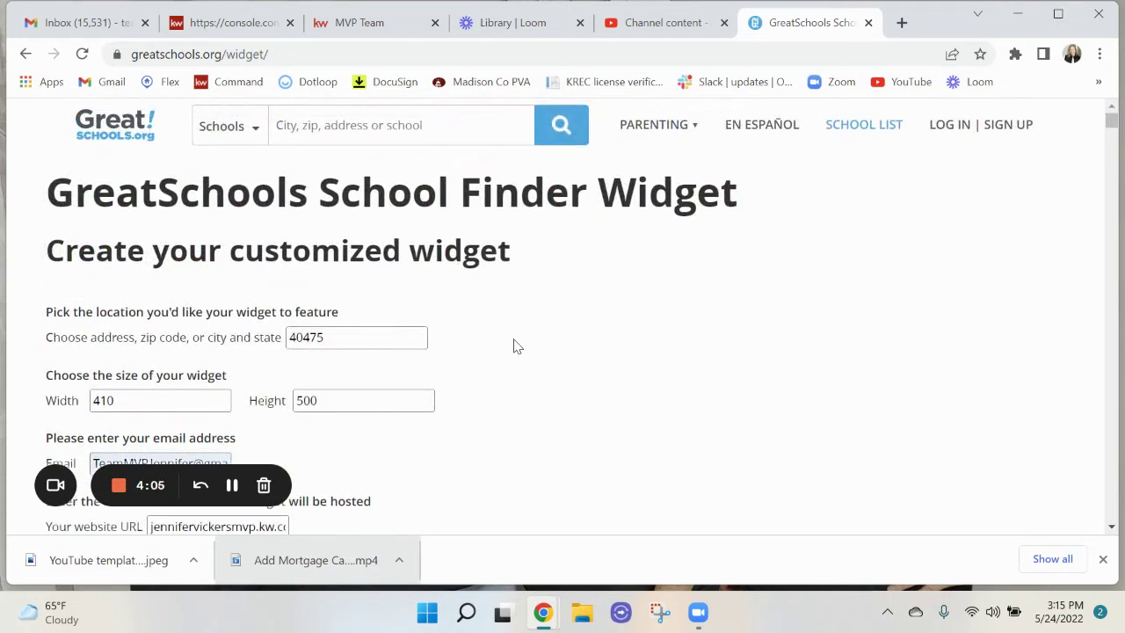
scroll(517, 346, "down", 1)
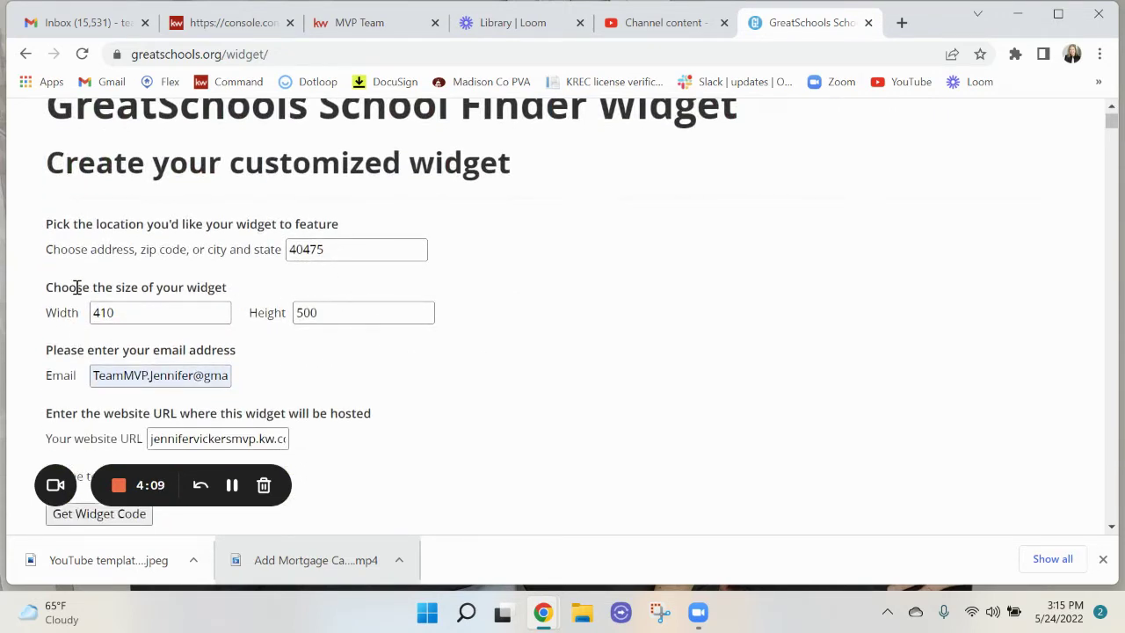
Paste the GreatSchools widget code into the Company Profile's Intro Text.
left_click(205, 23)
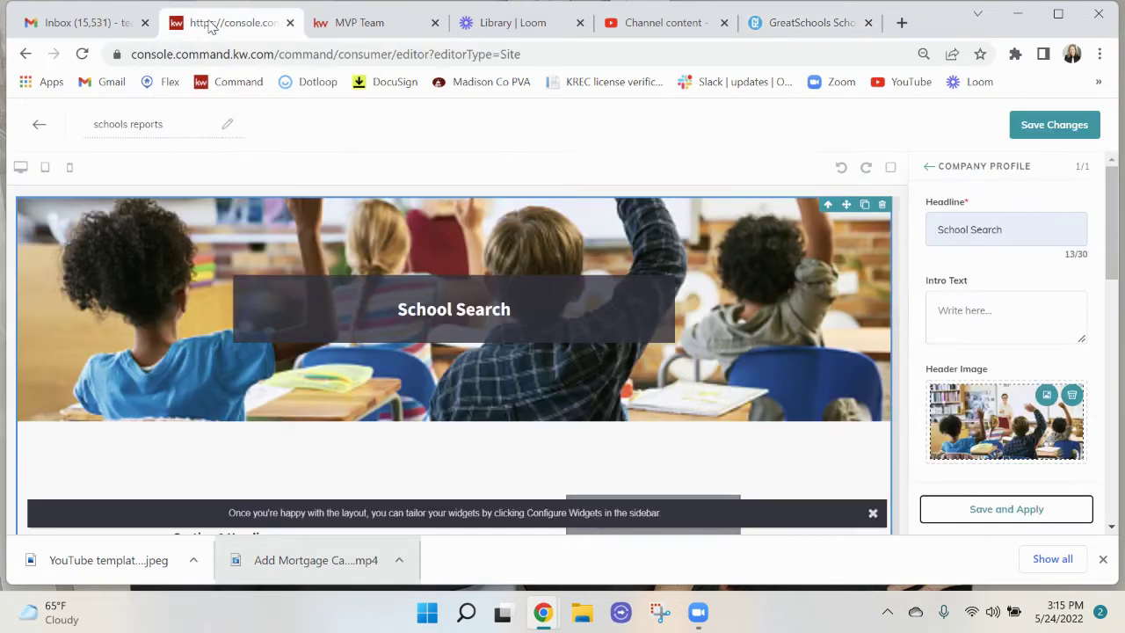
left_click(975, 312)
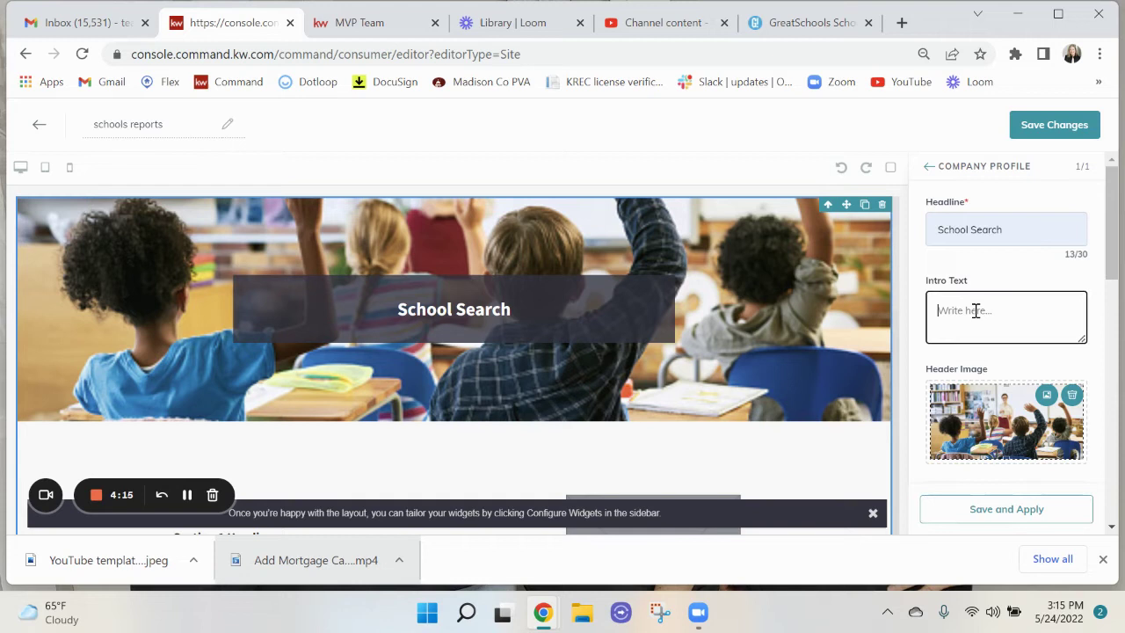
key("ctrl+v")
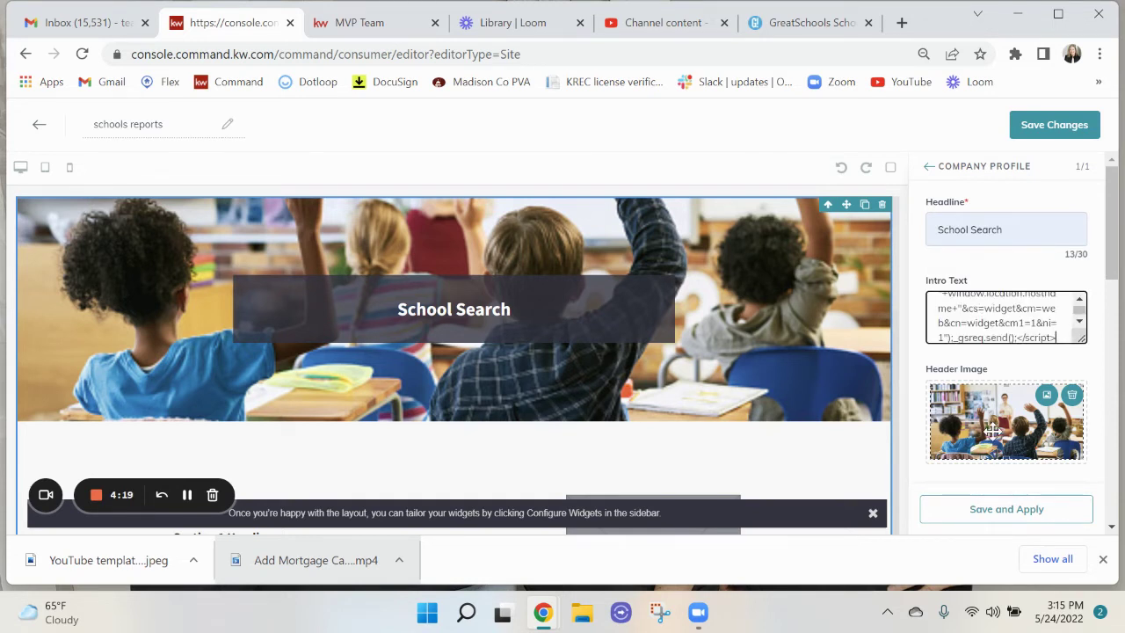
Clear the Section 1 heading and text, and remove the Section 1 image.
scroll(934, 466, "down", 2)
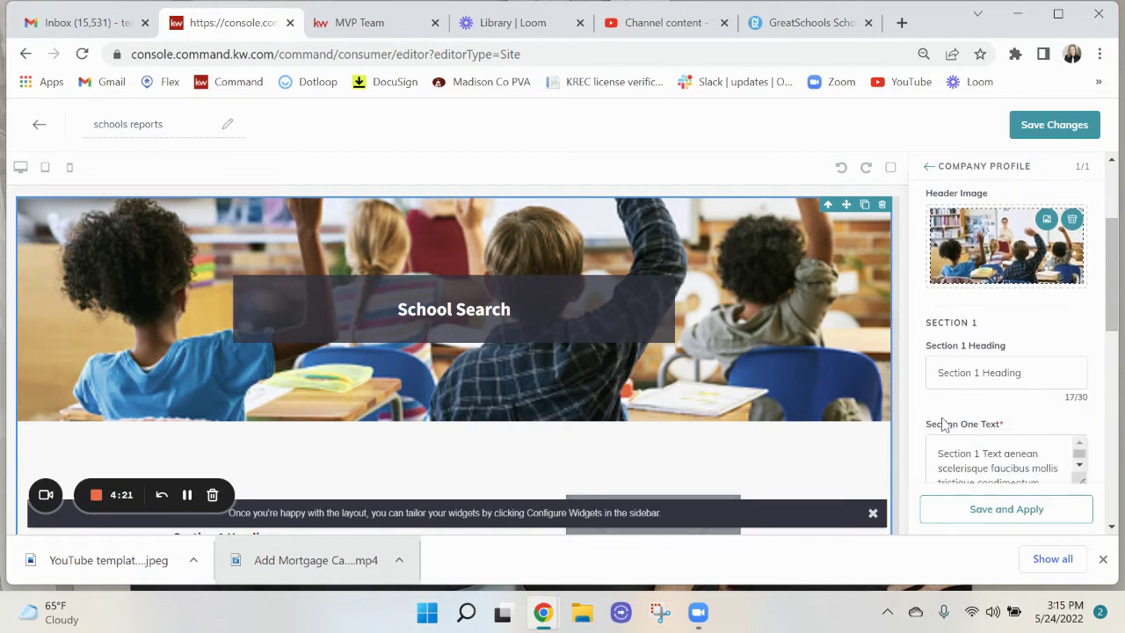
left_click(1009, 373)
left_click_drag(1009, 374, 910, 388)
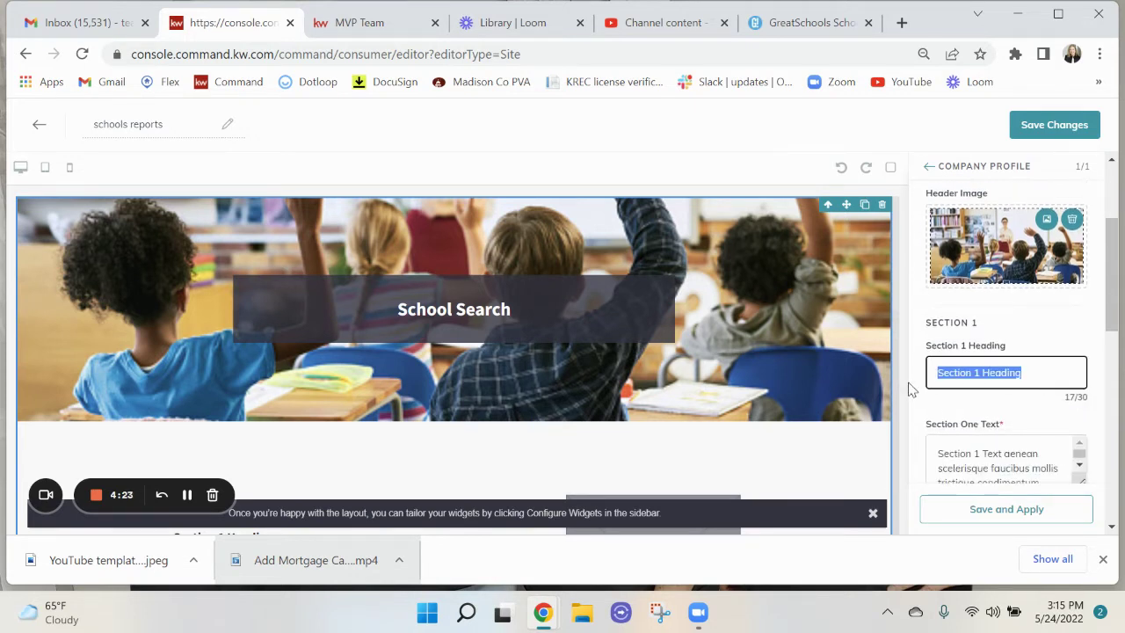
key("BackSpace")
scroll(984, 431, "down", 1)
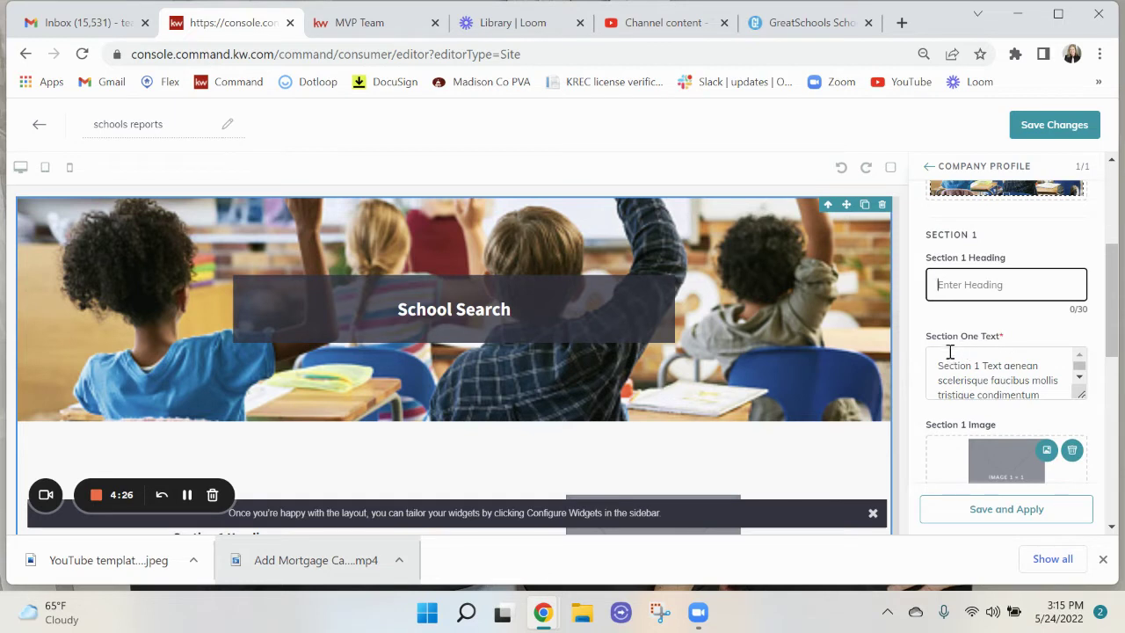
left_click_drag(937, 362, 1048, 396)
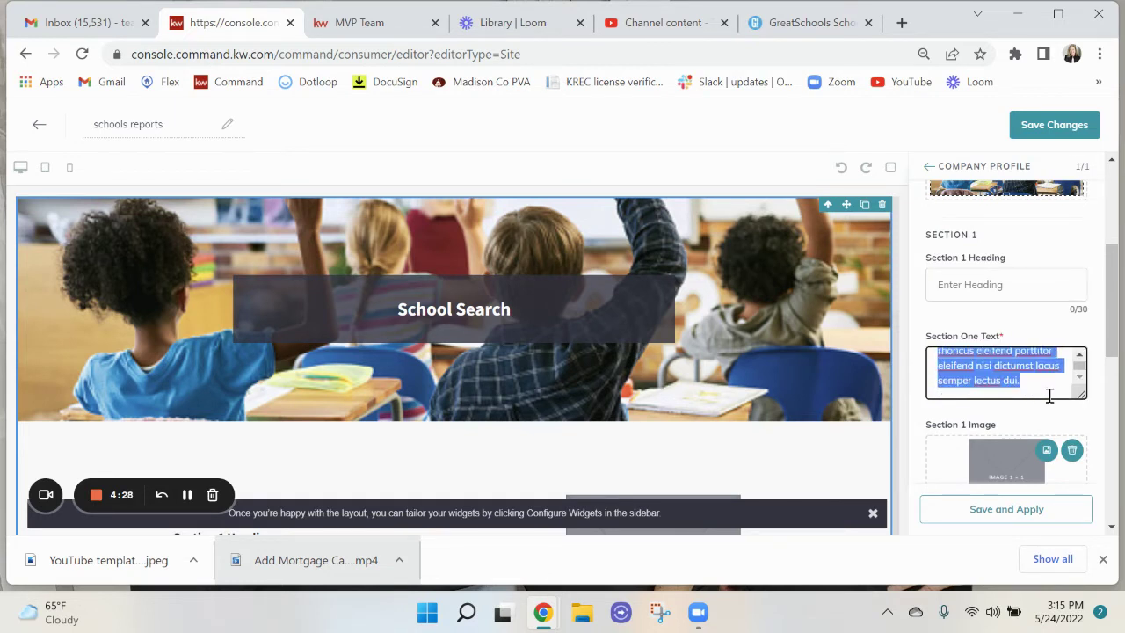
key("BackSpace")
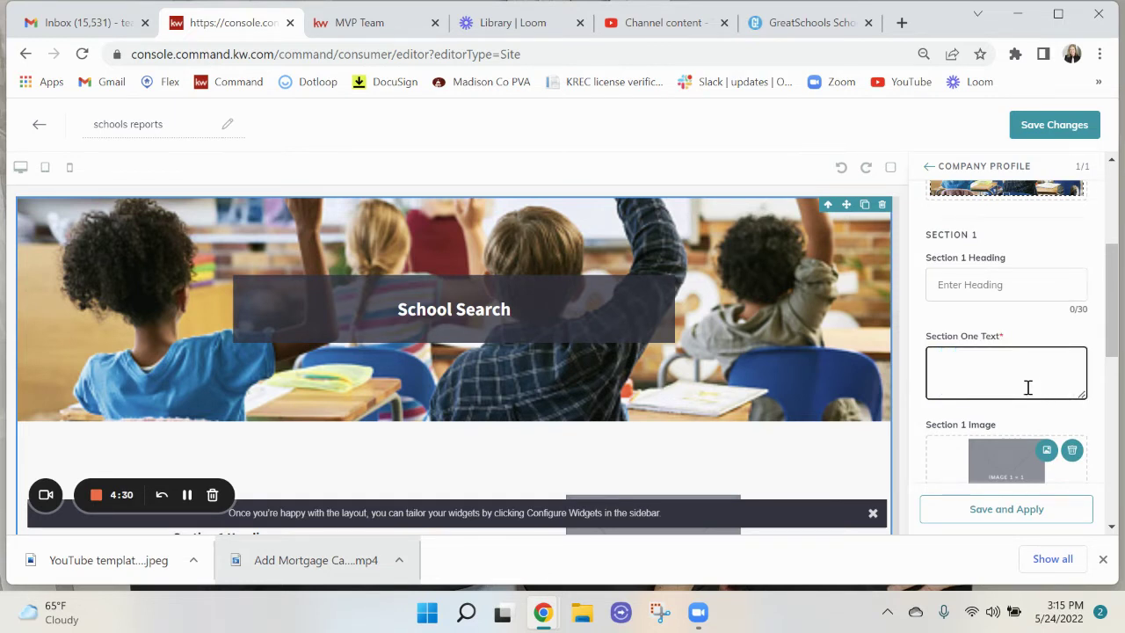
scroll(1037, 390, "down", 1)
left_click(1071, 367)
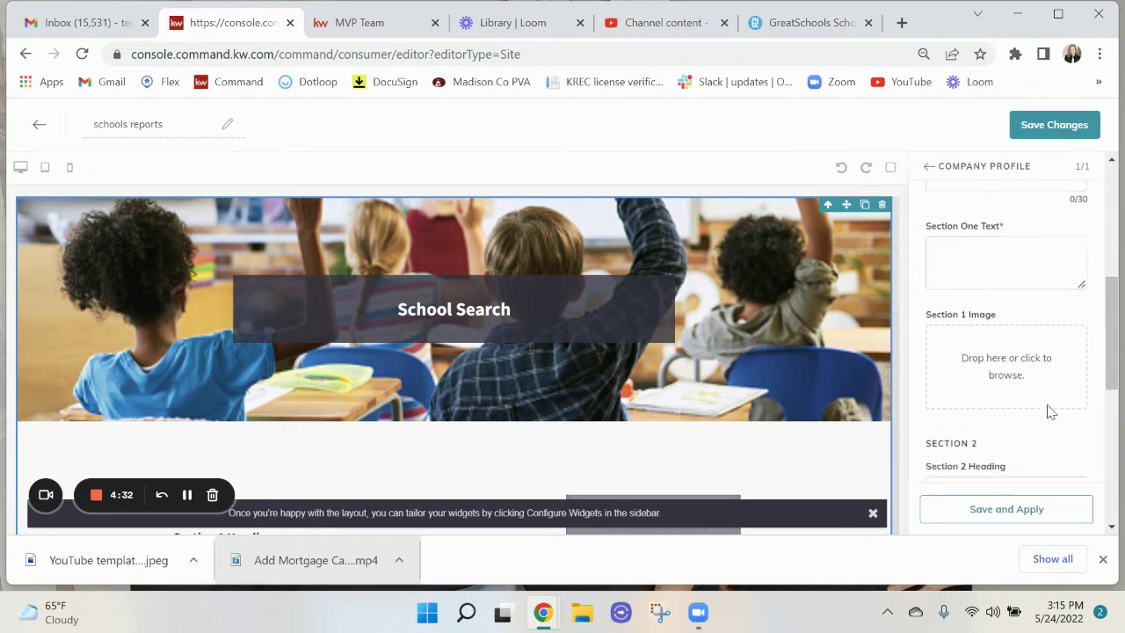
Clear the Section 2 heading and text, and remove the Section 2 image.
scroll(1048, 411, "down", 1)
left_click_drag(1036, 426, 883, 446)
key("BackSpace")
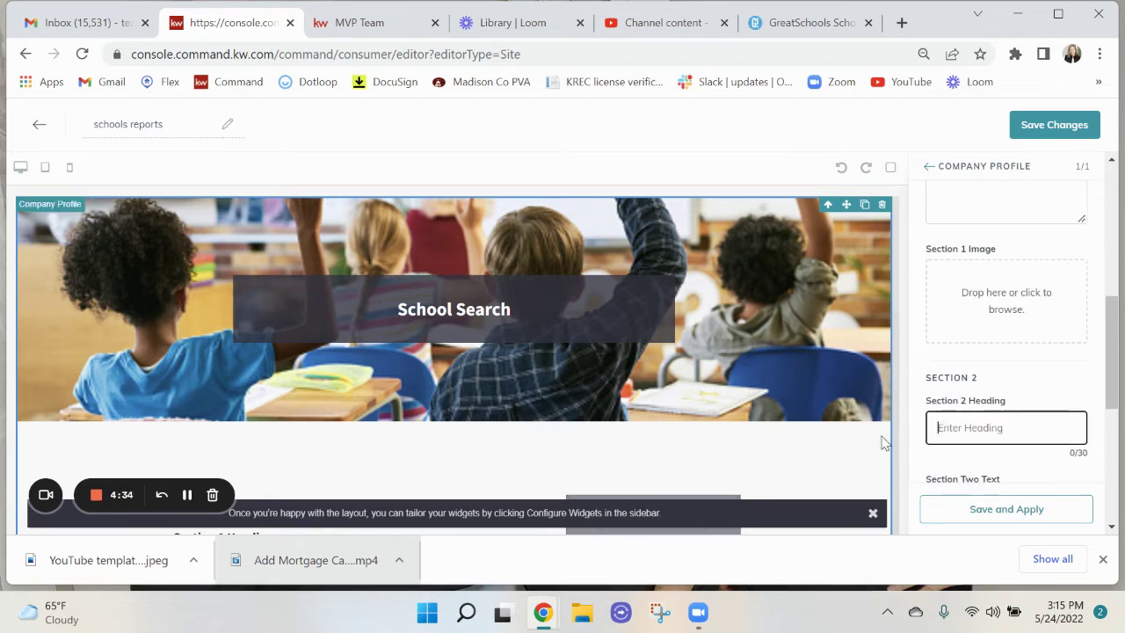
scroll(1002, 413, "down", 2)
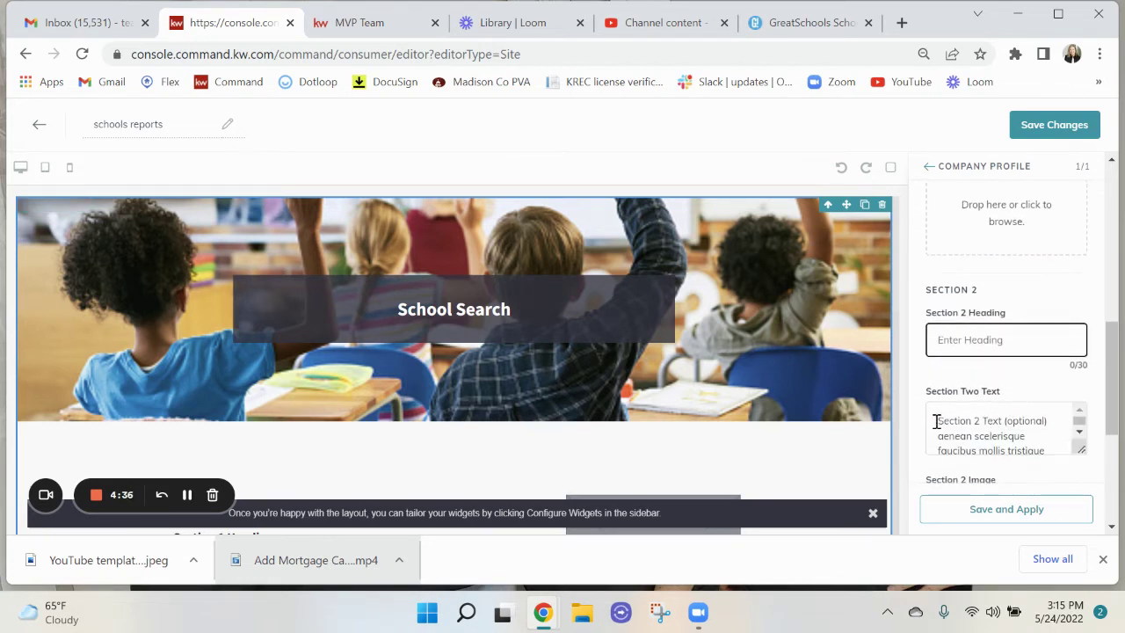
left_click_drag(937, 421, 1070, 466)
key("BackSpace")
scroll(1037, 444, "down", 2)
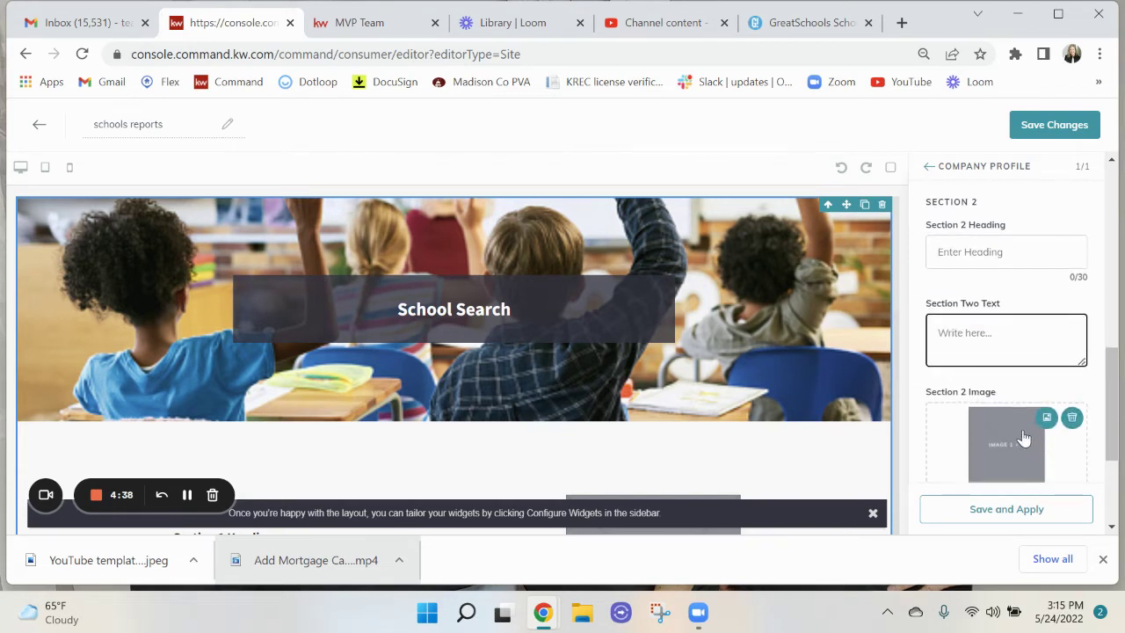
left_click(1072, 417)
Delete the footer heading and footer text placeholders.
scroll(1004, 437, "down", 2)
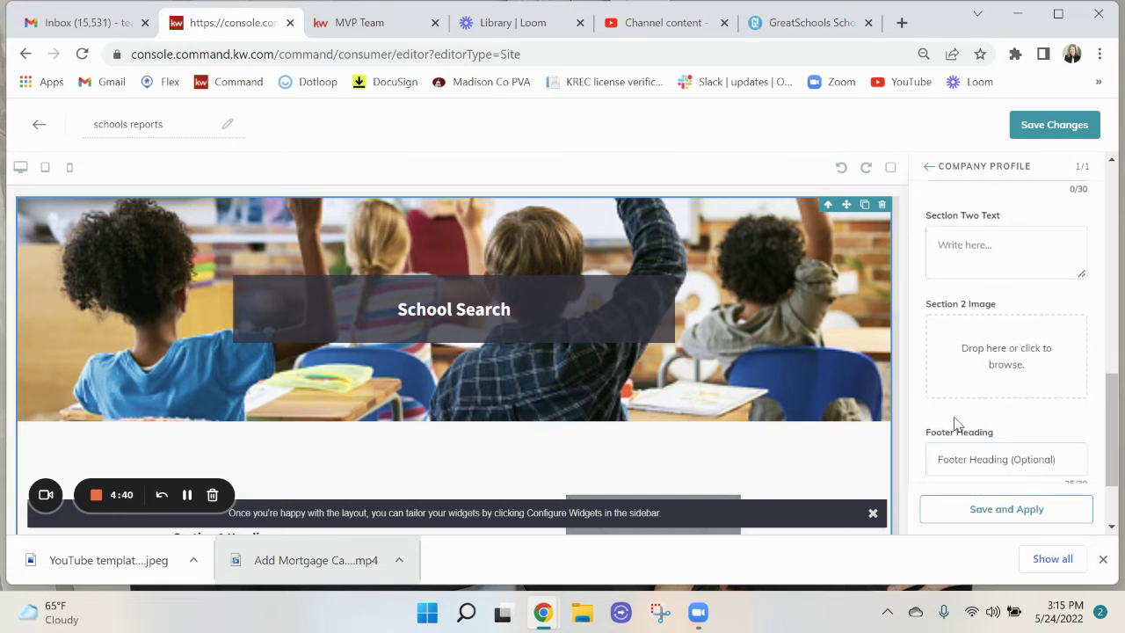
left_click_drag(935, 455, 1100, 463)
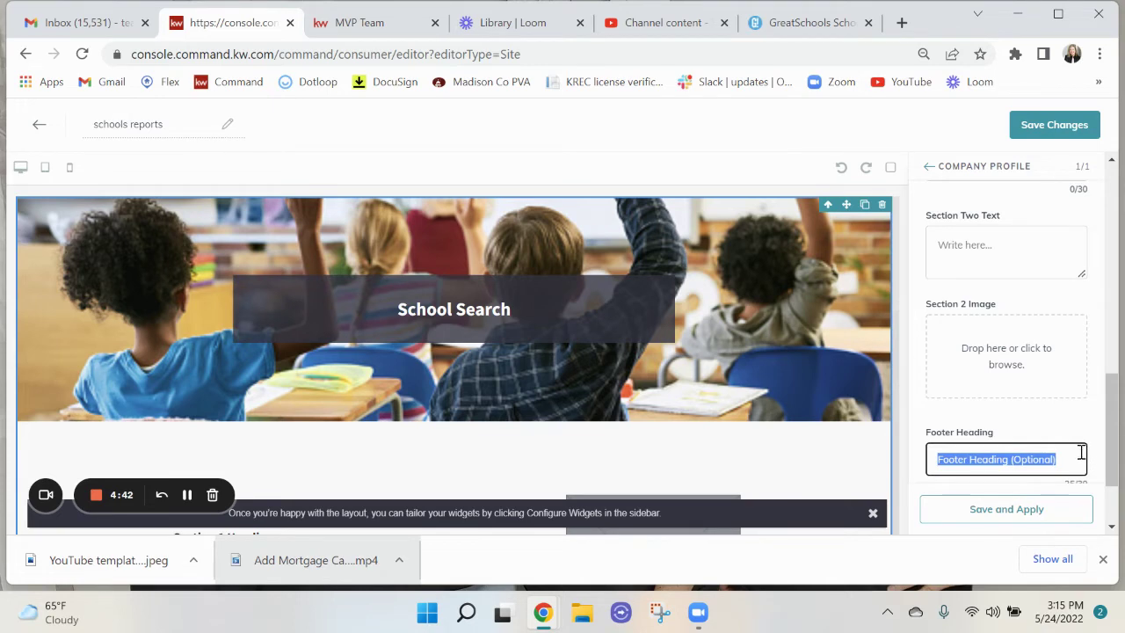
key("BackSpace")
scroll(1028, 422, "down", 2)
left_click_drag(936, 432, 1050, 475)
key("BackSpace")
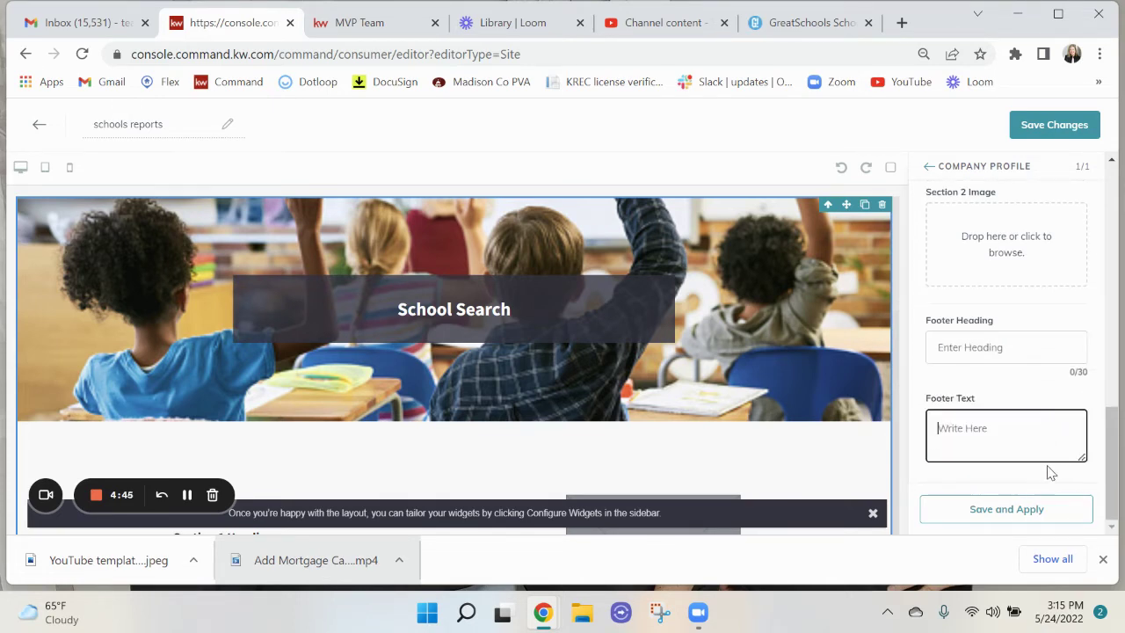
Apply and save the School Search page, confirm publishing, then reload the editor.
left_click(1005, 515)
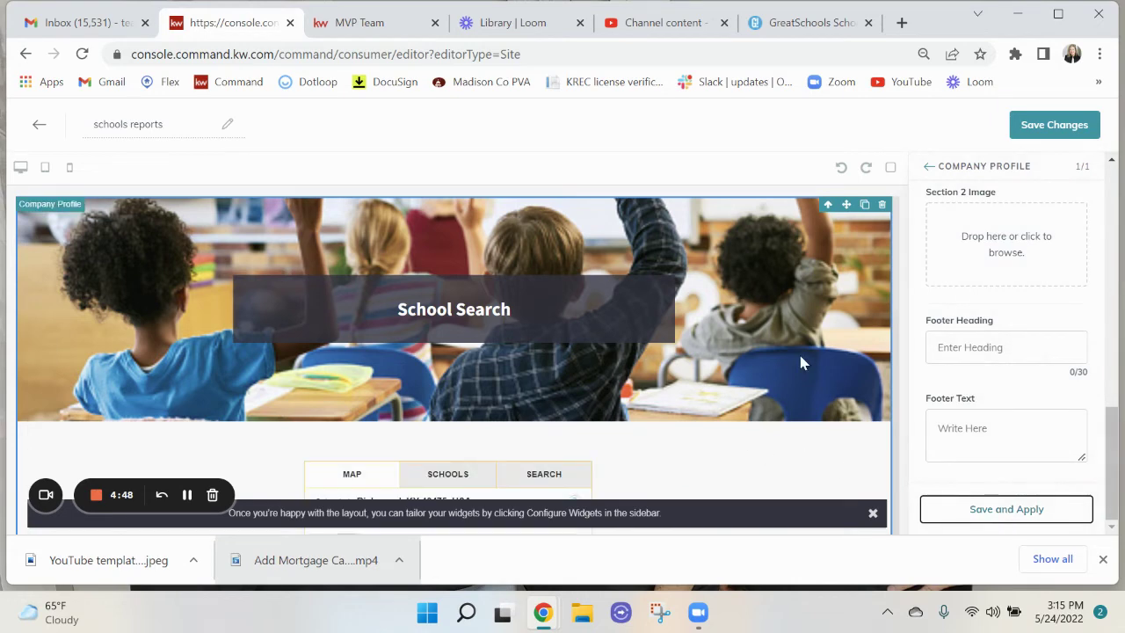
left_click(1038, 129)
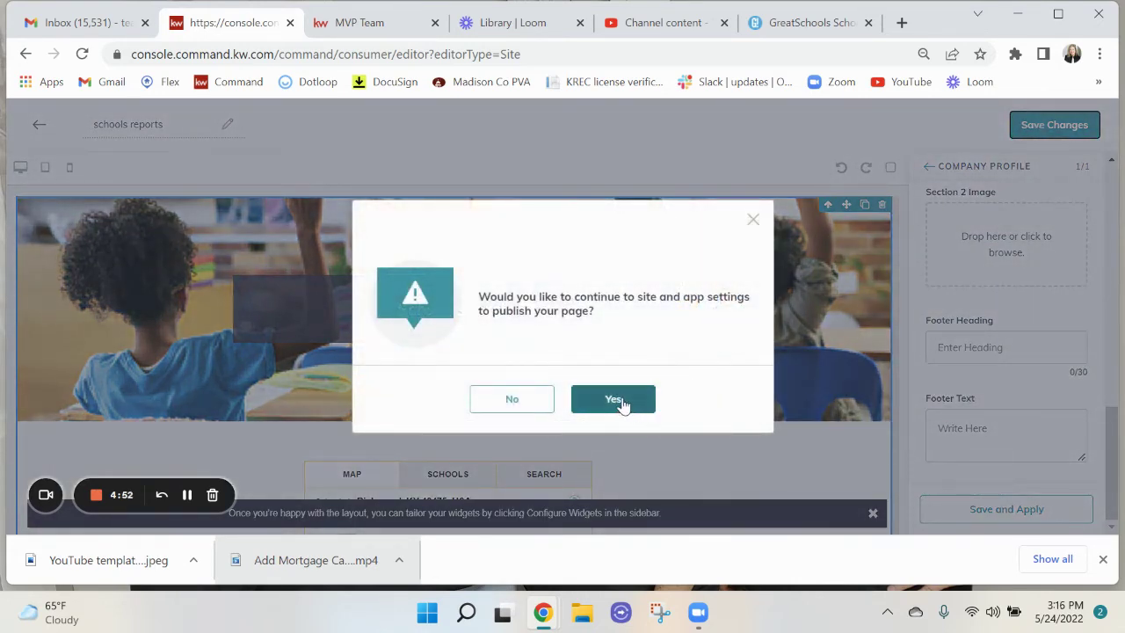
left_click(620, 400)
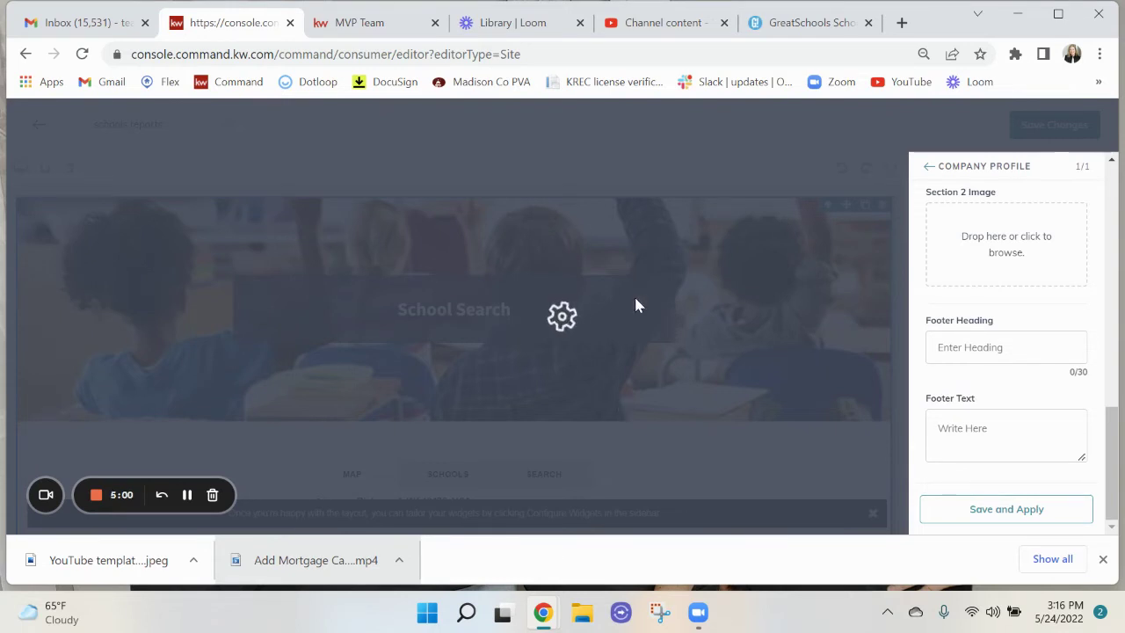
left_click(81, 53)
left_click(639, 151)
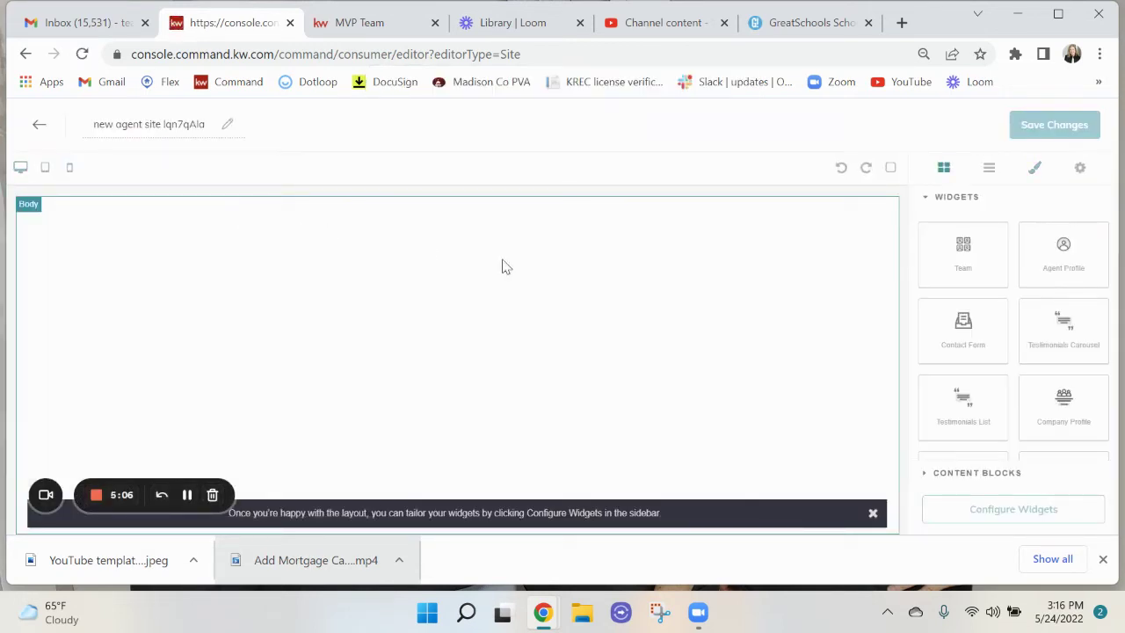
Add a Company Profile block to the blank page and rename the page 'schools reports'.
left_click_drag(1079, 434, 309, 266)
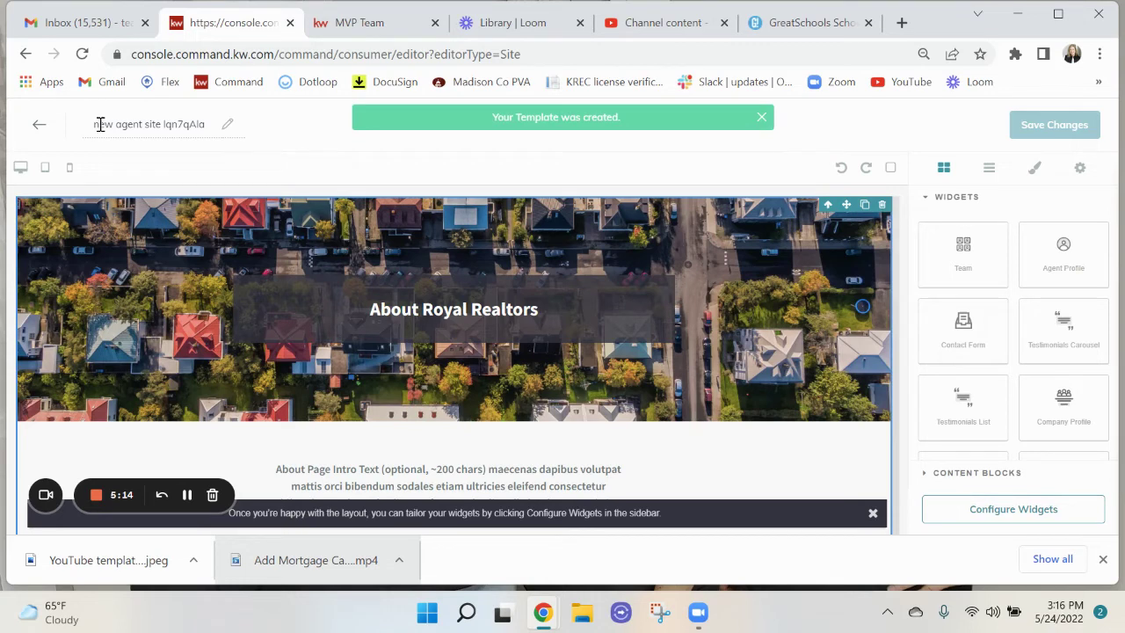
left_click_drag(94, 124, 232, 131)
type("s")
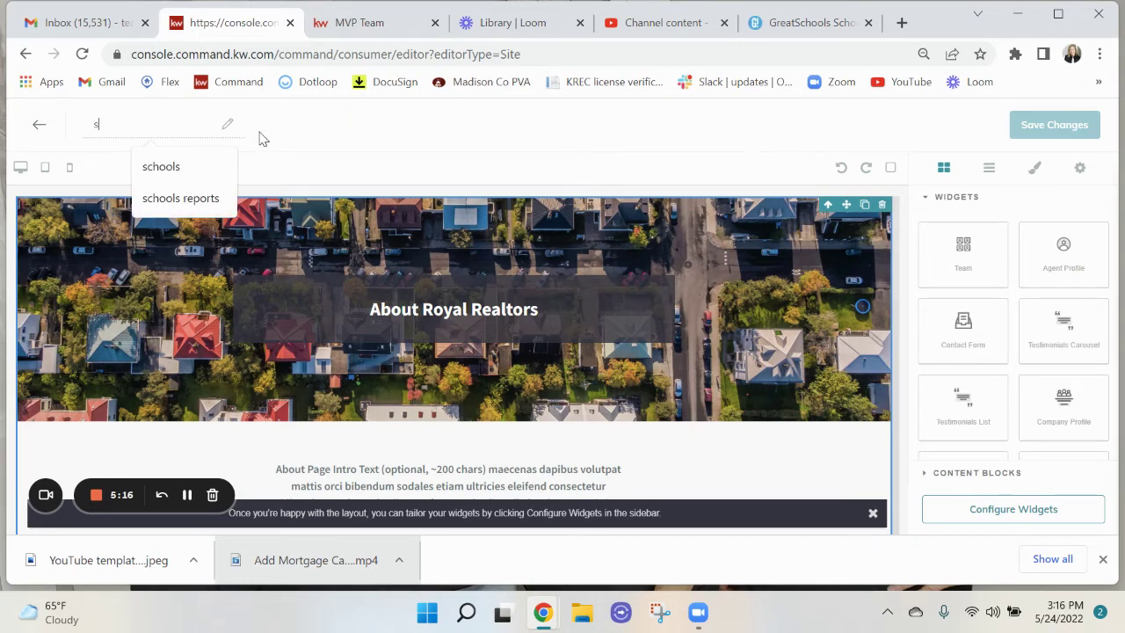
type("chools reports")
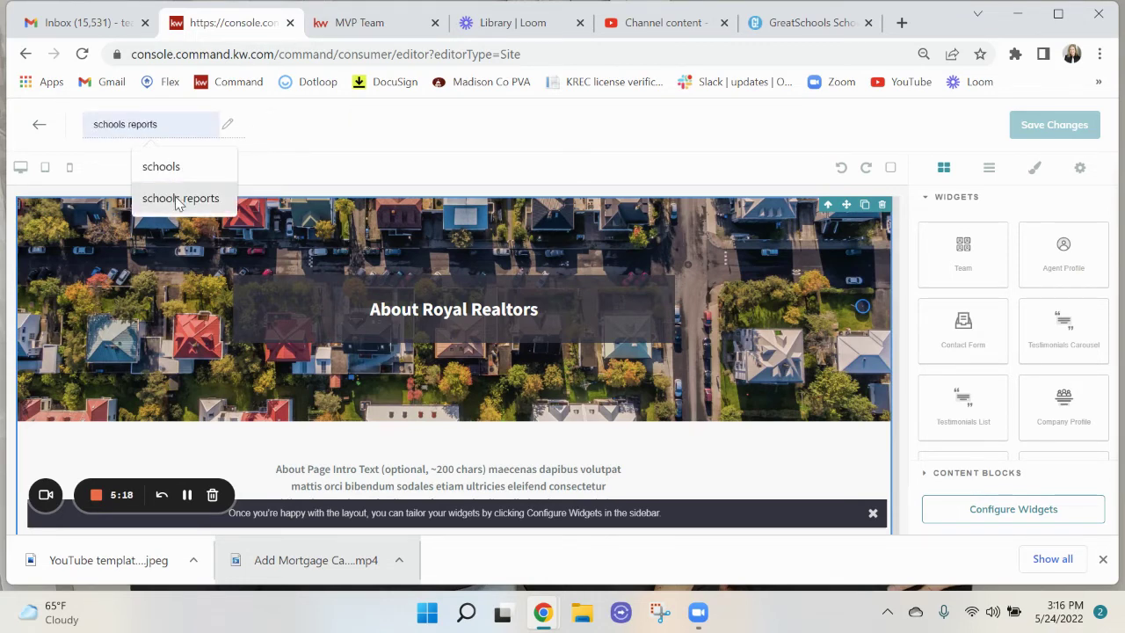
left_click(179, 197)
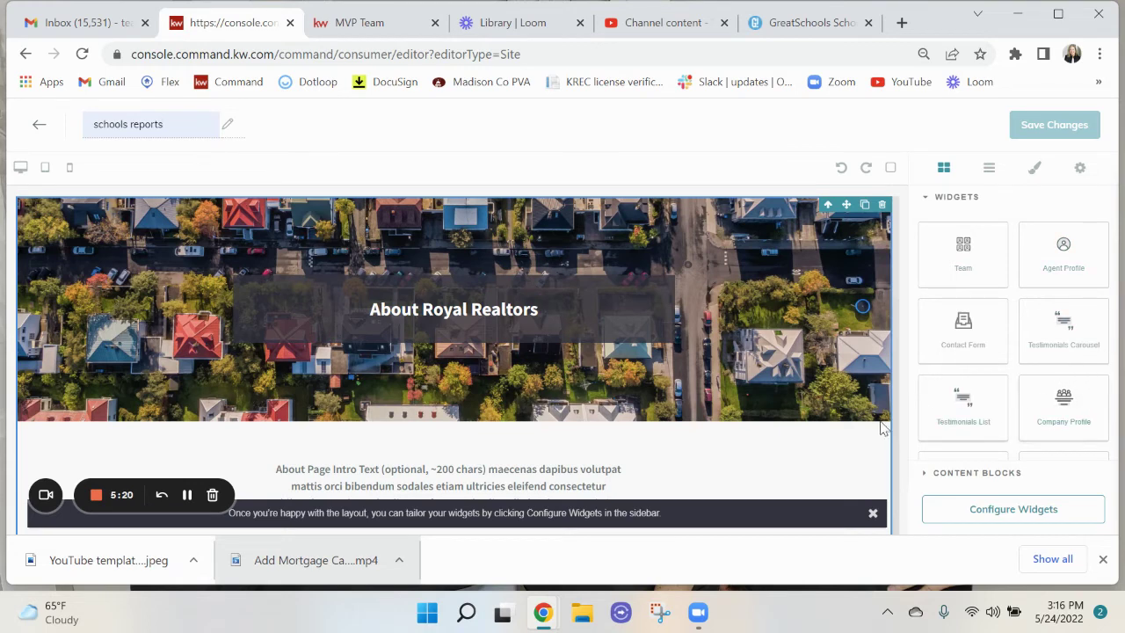
Set the profile headline to 'School Search' and paste the GreatSchools widget code as intro text.
left_click(1030, 507)
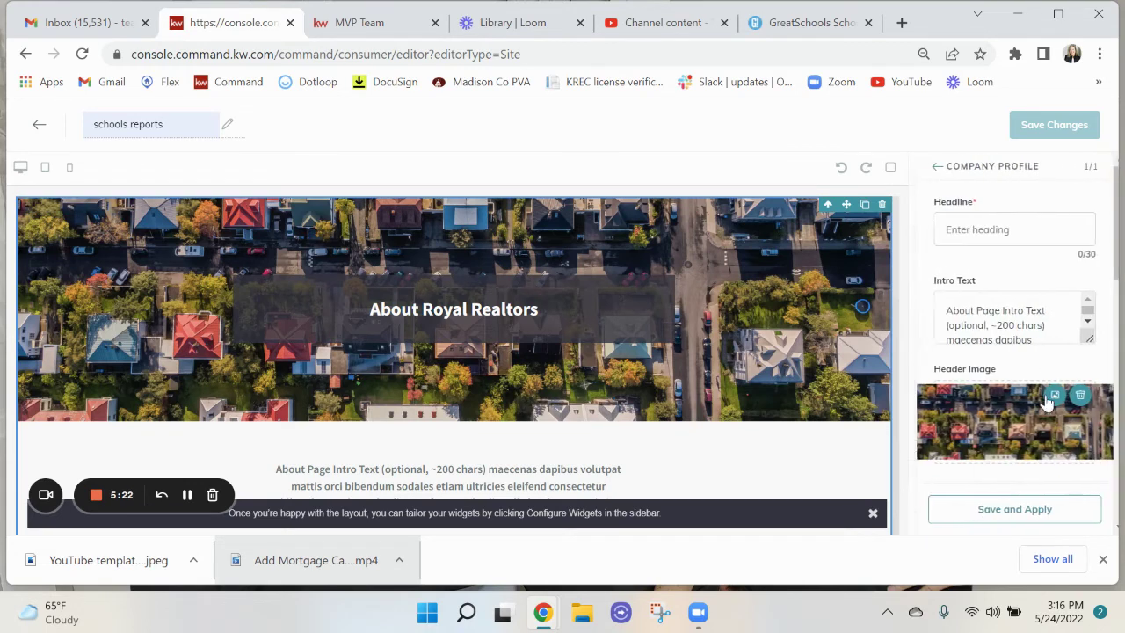
left_click(1016, 228)
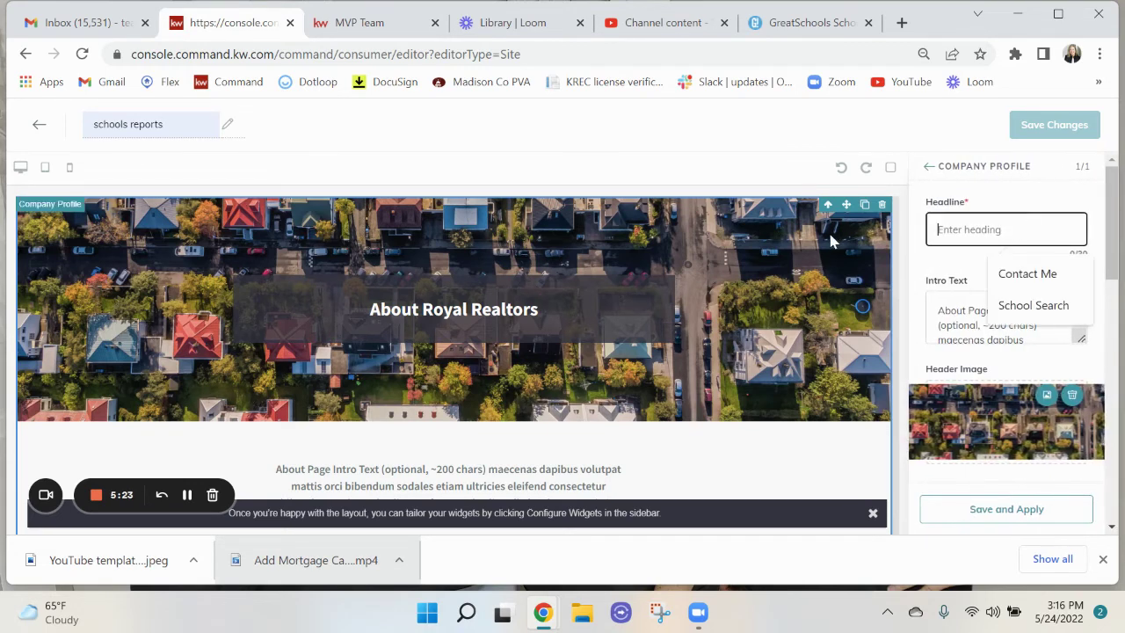
left_click(1024, 307)
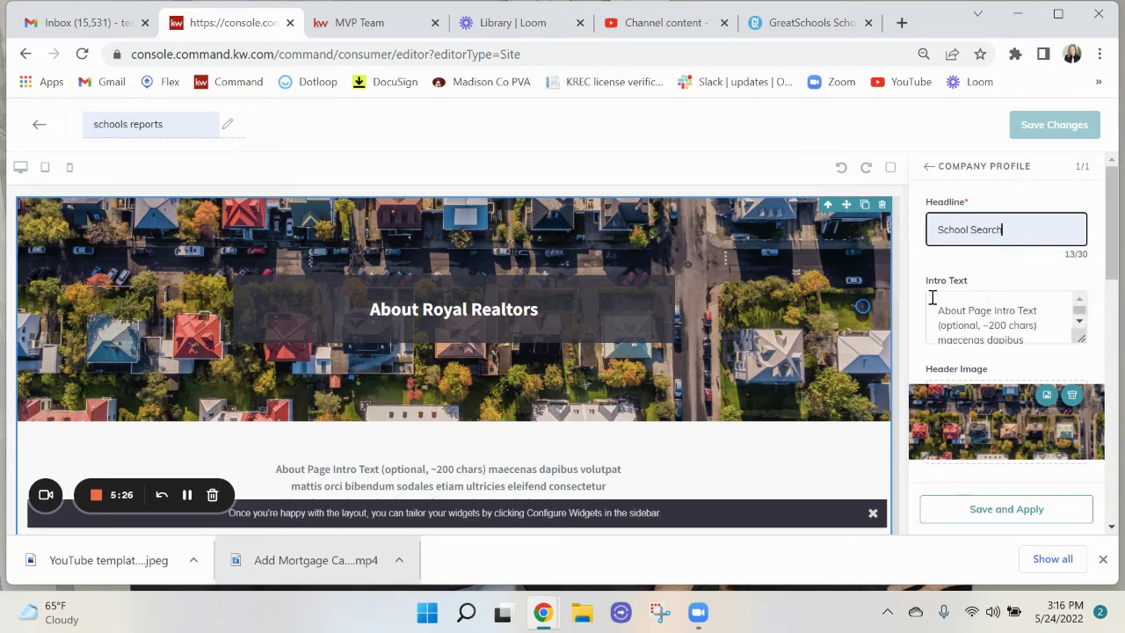
left_click_drag(932, 298, 1037, 362)
key("ctrl+v")
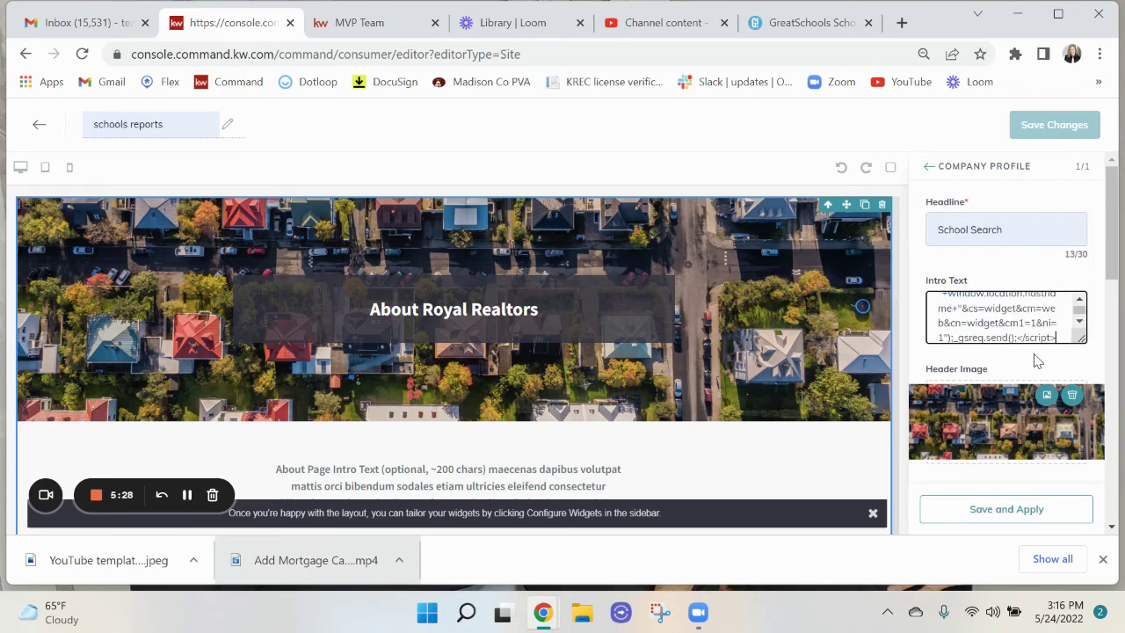
Replace the header image with the school image2 classroom picture.
left_click(1046, 396)
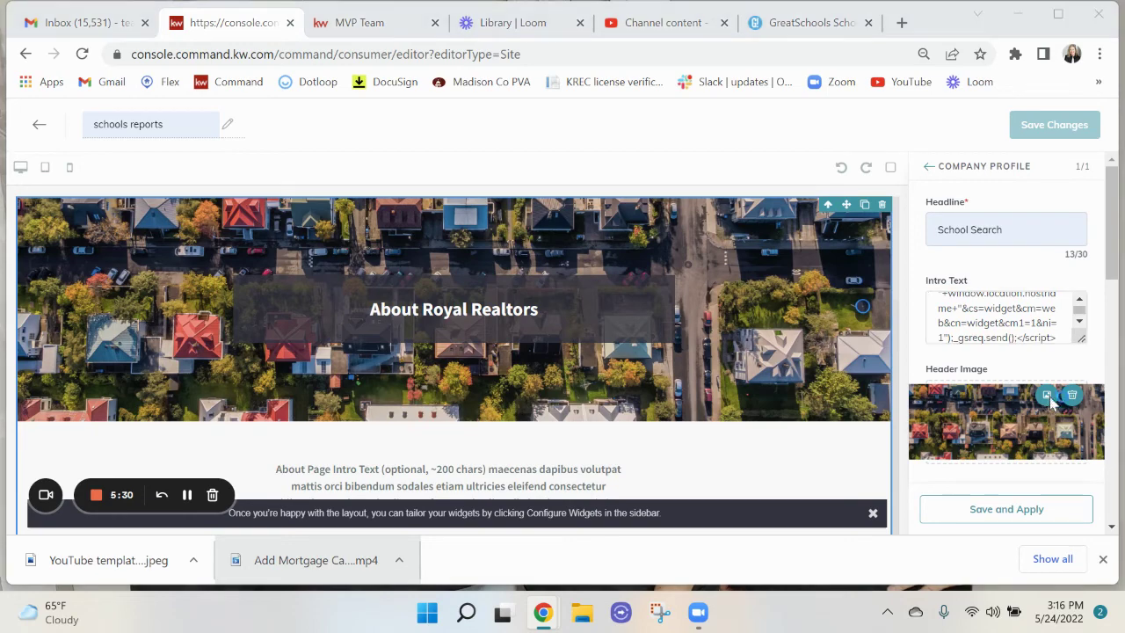
scroll(272, 211, "down", 3)
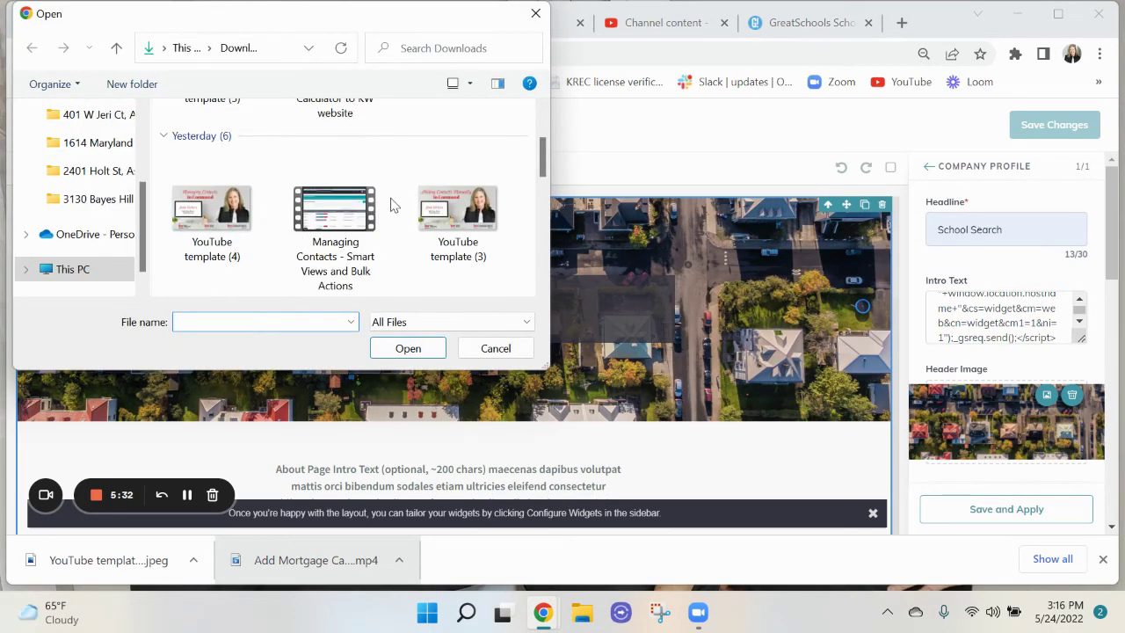
scroll(393, 203, "up", 3)
scroll(392, 204, "down", 5)
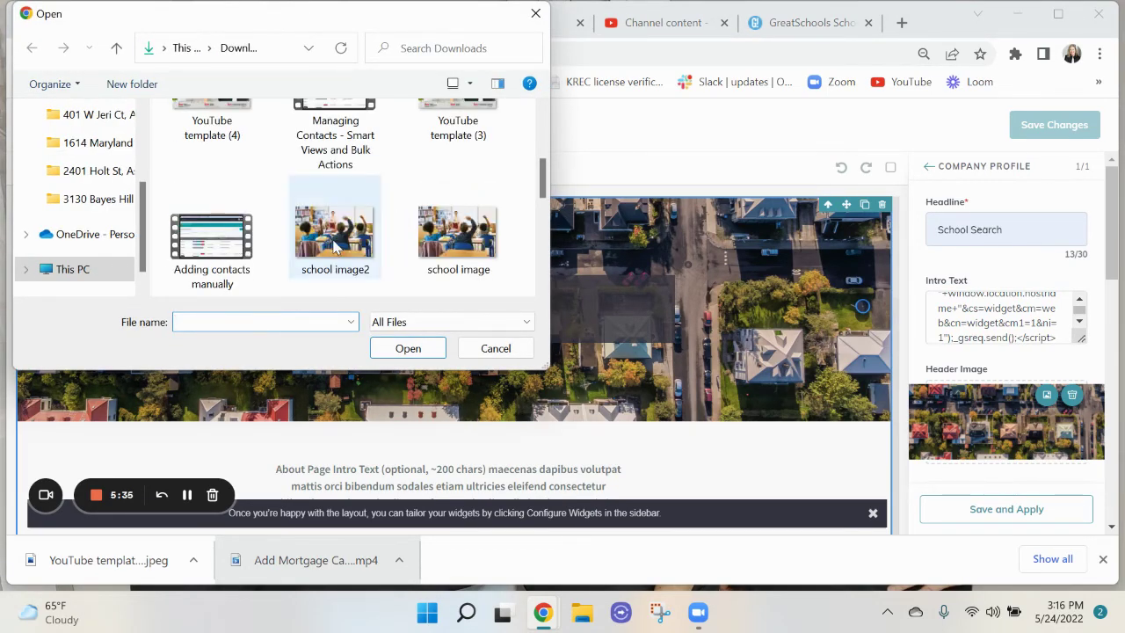
left_click(347, 233)
left_click(427, 352)
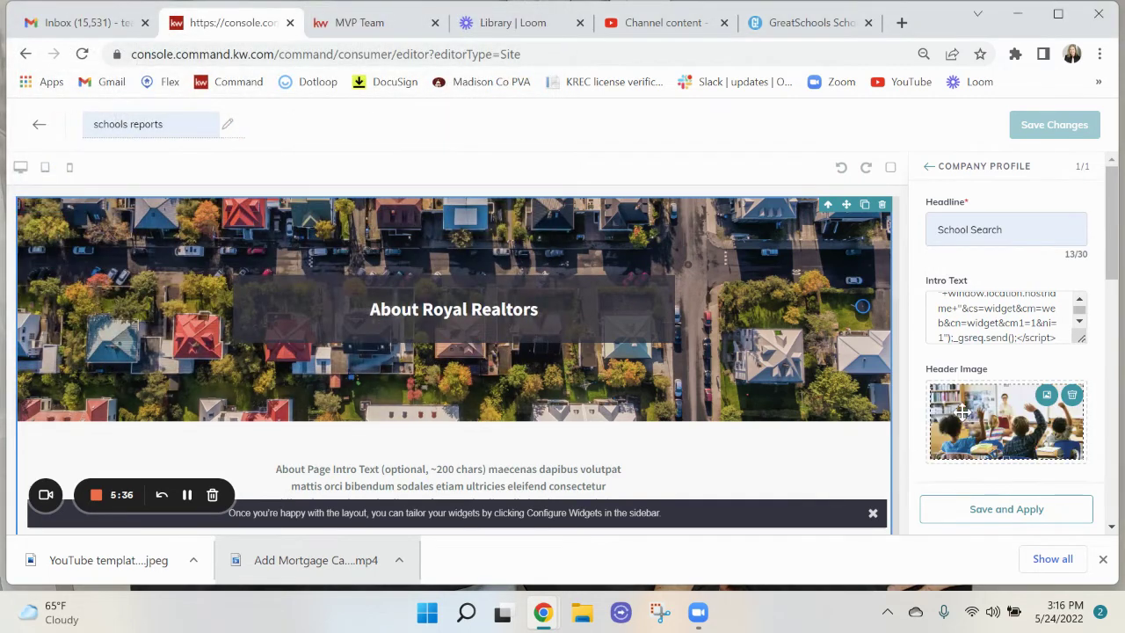
Clear the Section 1 heading and text and remove its image.
scroll(964, 407, "down", 1)
scroll(964, 407, "down", 2)
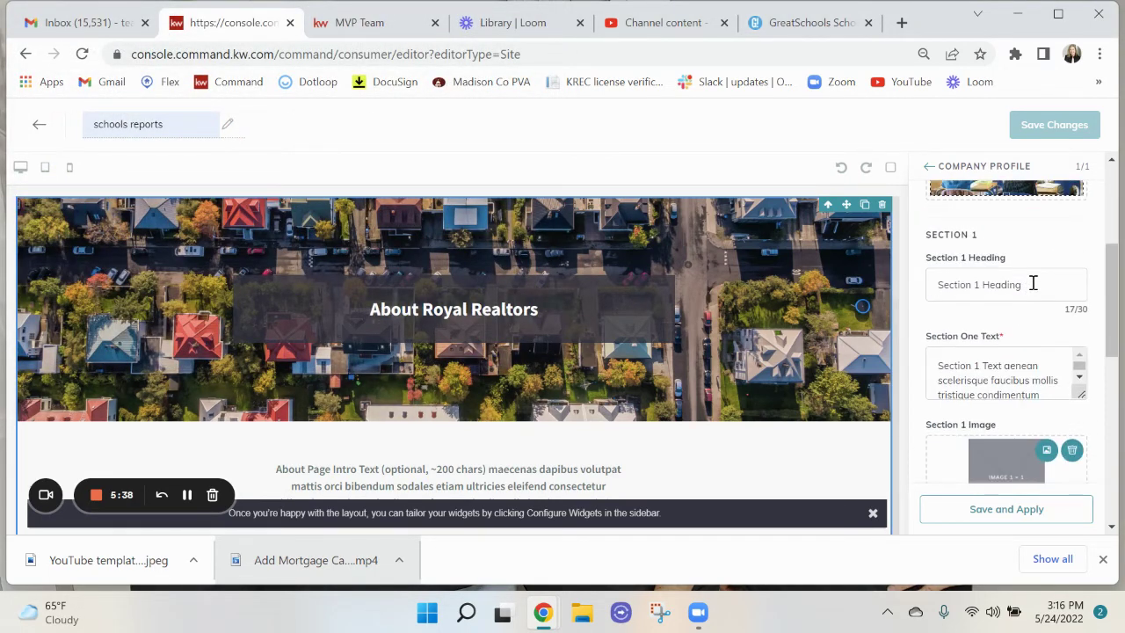
left_click_drag(1033, 283, 884, 279)
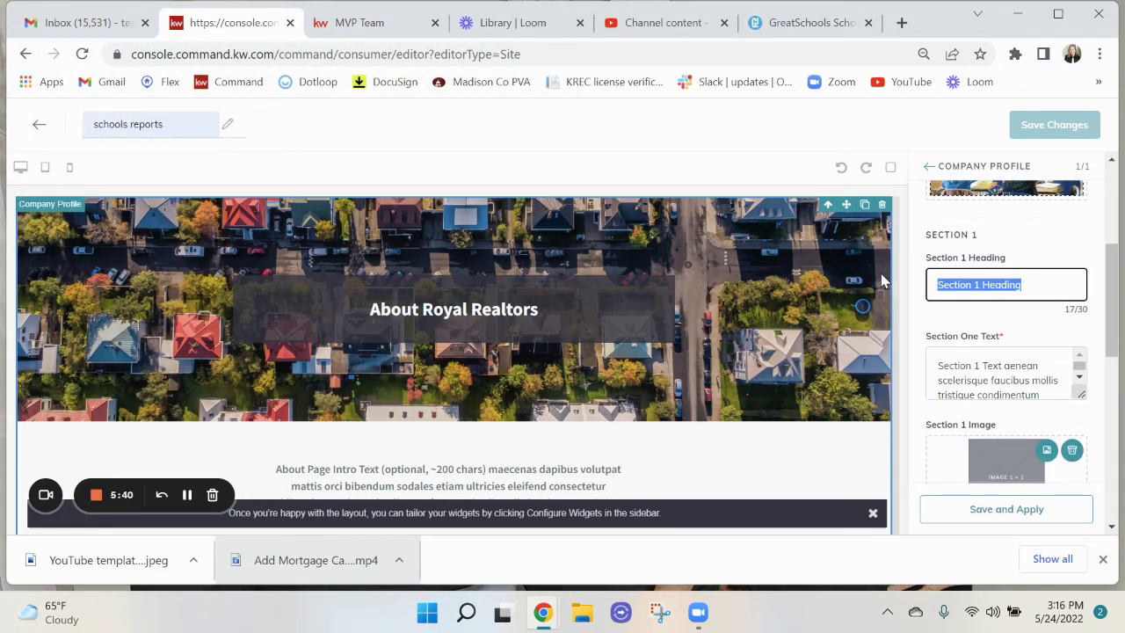
key("BackSpace")
left_click_drag(939, 362, 1052, 448)
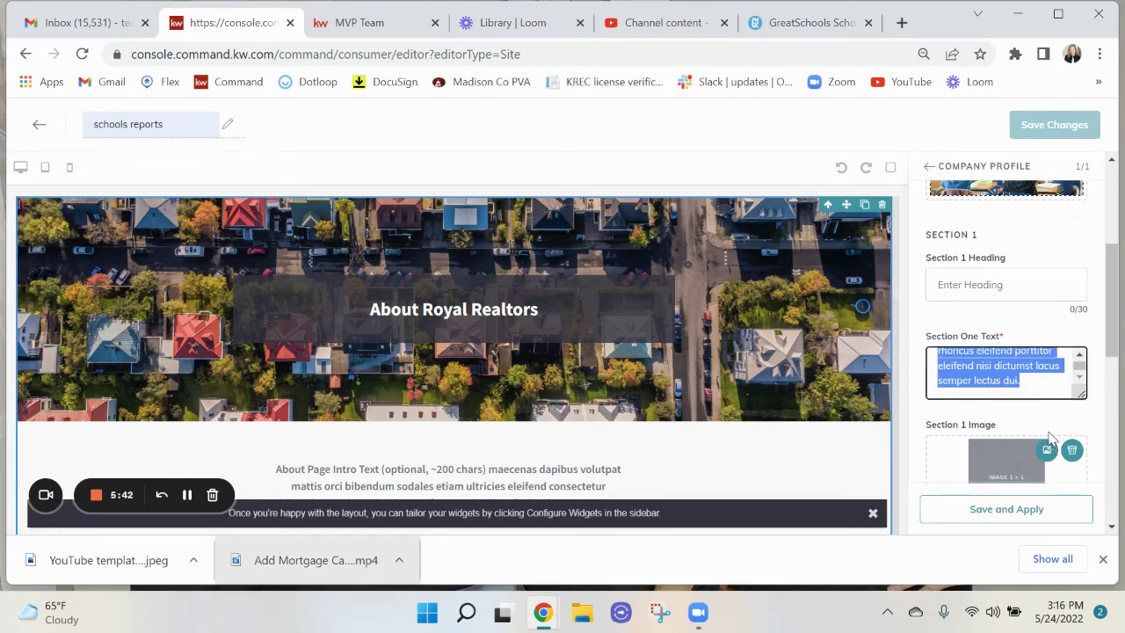
key("BackSpace")
scroll(994, 400, "down", 1)
left_click(1071, 363)
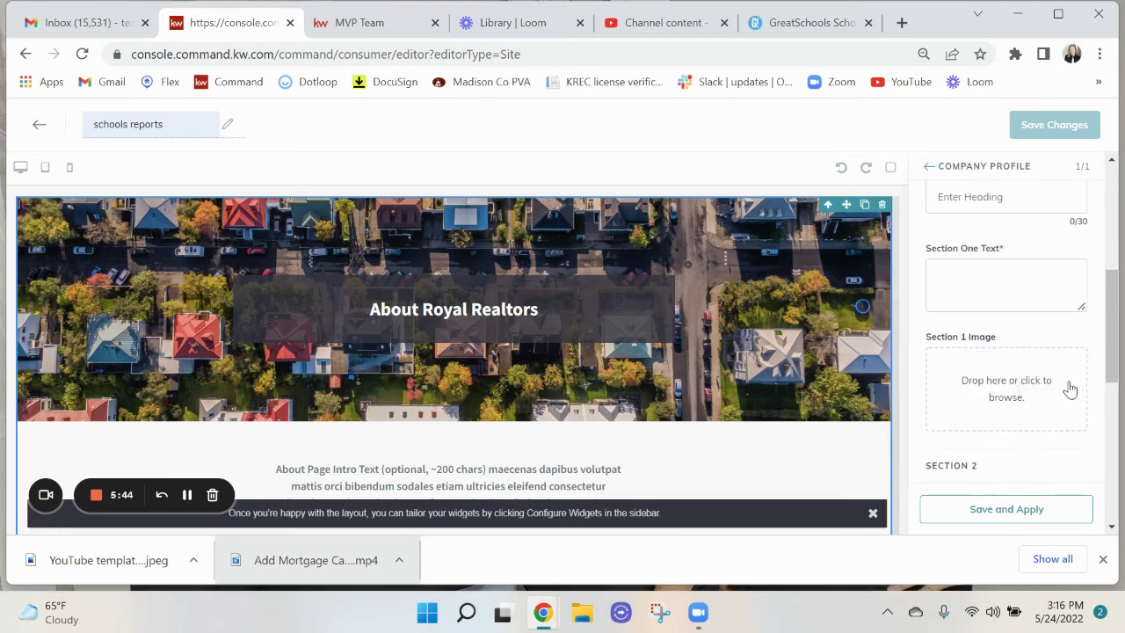
Clear the Section 2 heading and text and remove its image.
scroll(1060, 418, "down", 1)
left_click_drag(1043, 421, 911, 432)
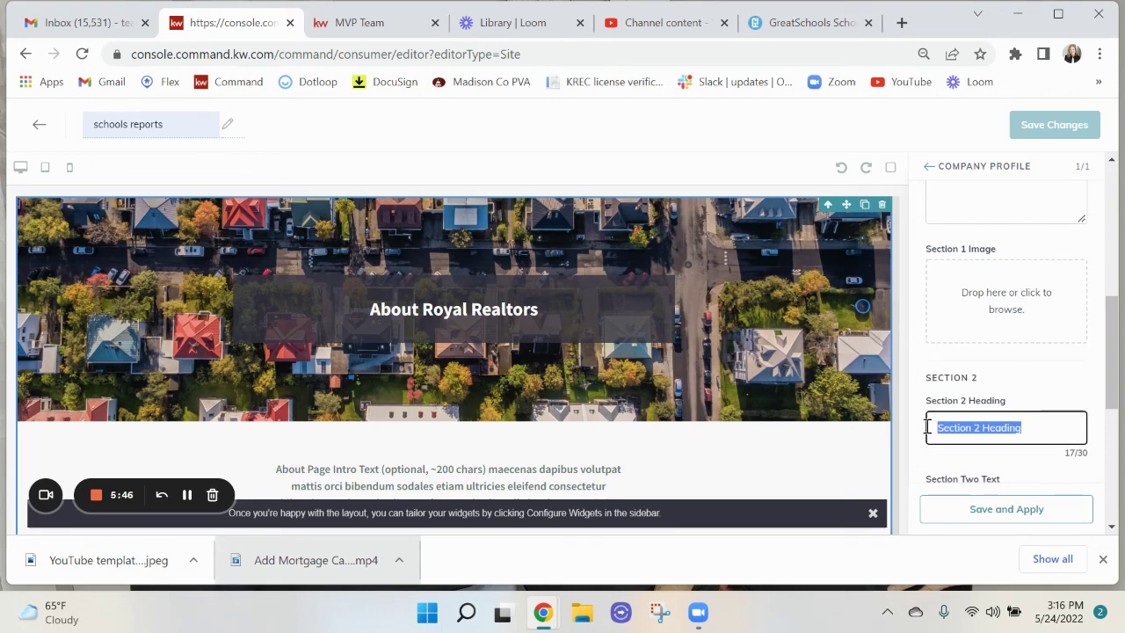
key("BackSpace")
scroll(998, 427, "down", 2)
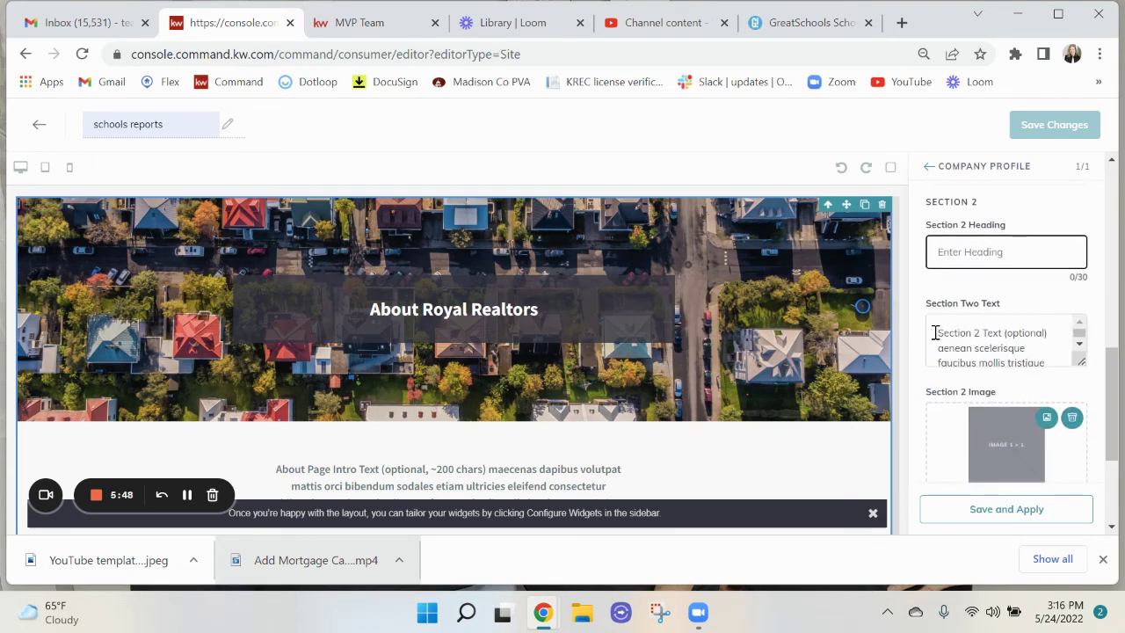
left_click_drag(935, 332, 1076, 410)
key("BackSpace")
left_click(1071, 418)
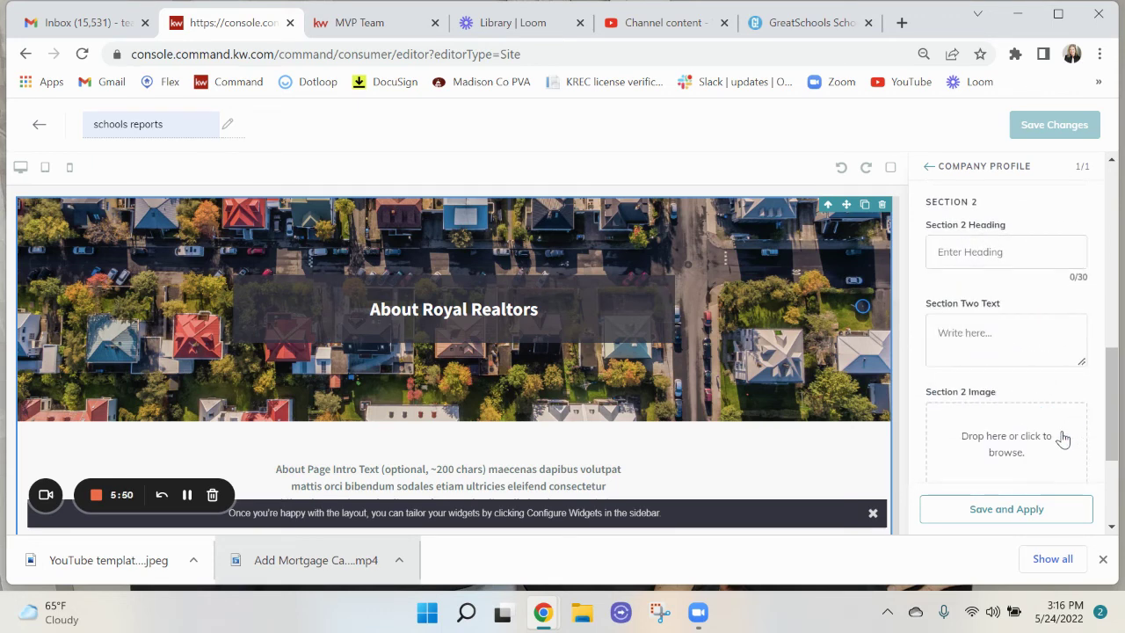
Clear the footer heading and text, then apply and save the page.
scroll(1050, 426, "down", 2)
left_click_drag(932, 368, 1061, 379)
key("BackSpace")
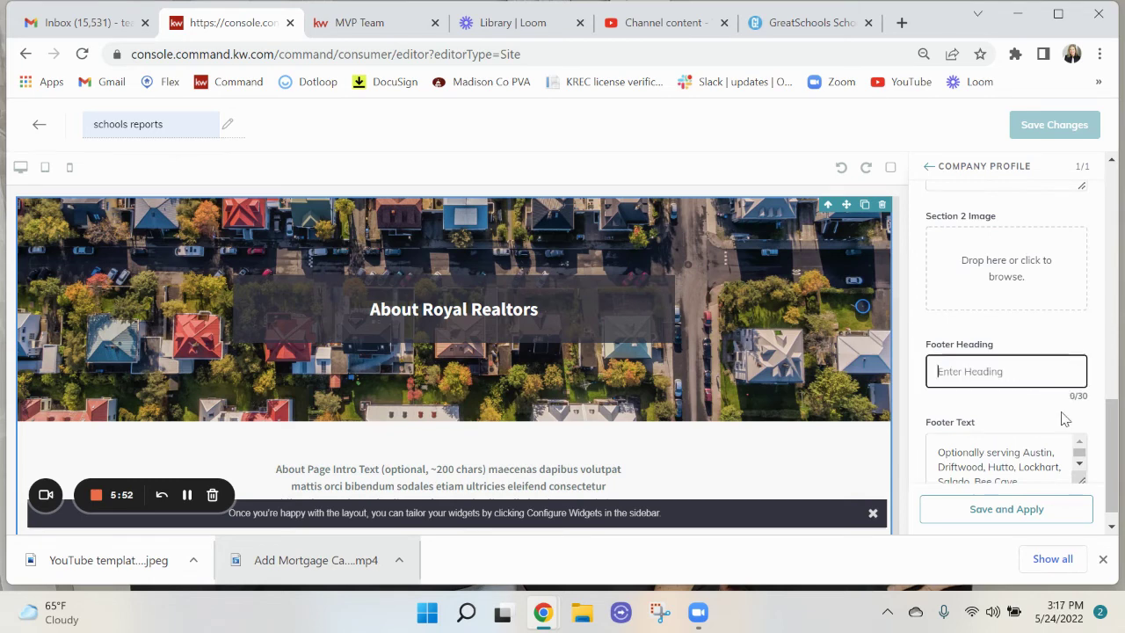
left_click_drag(939, 452, 1063, 497)
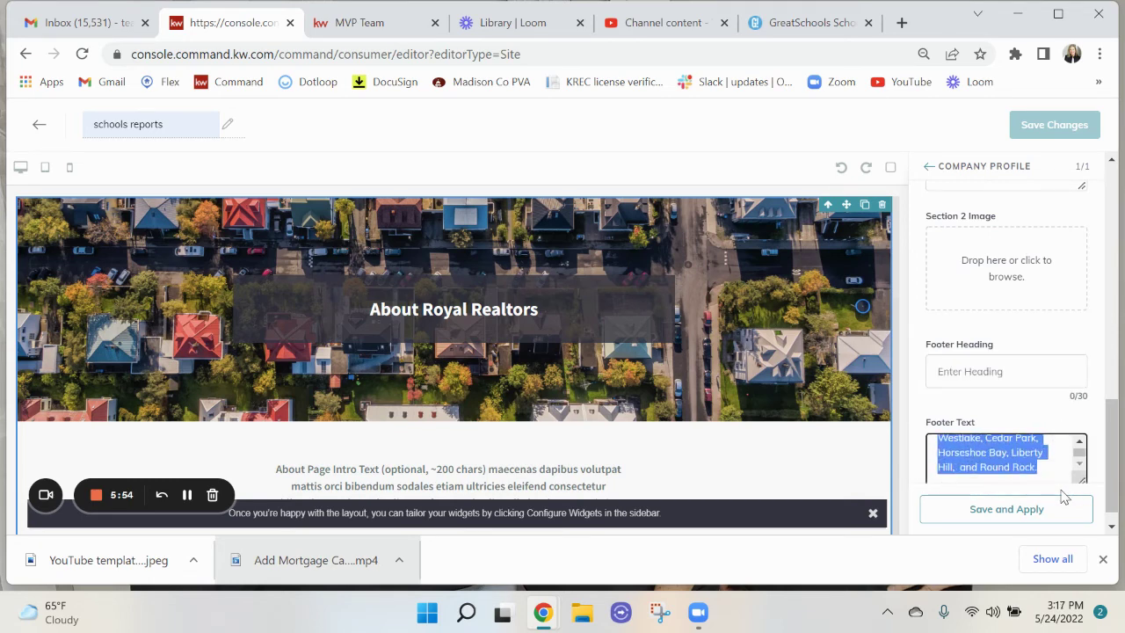
key("BackSpace")
left_click(1030, 508)
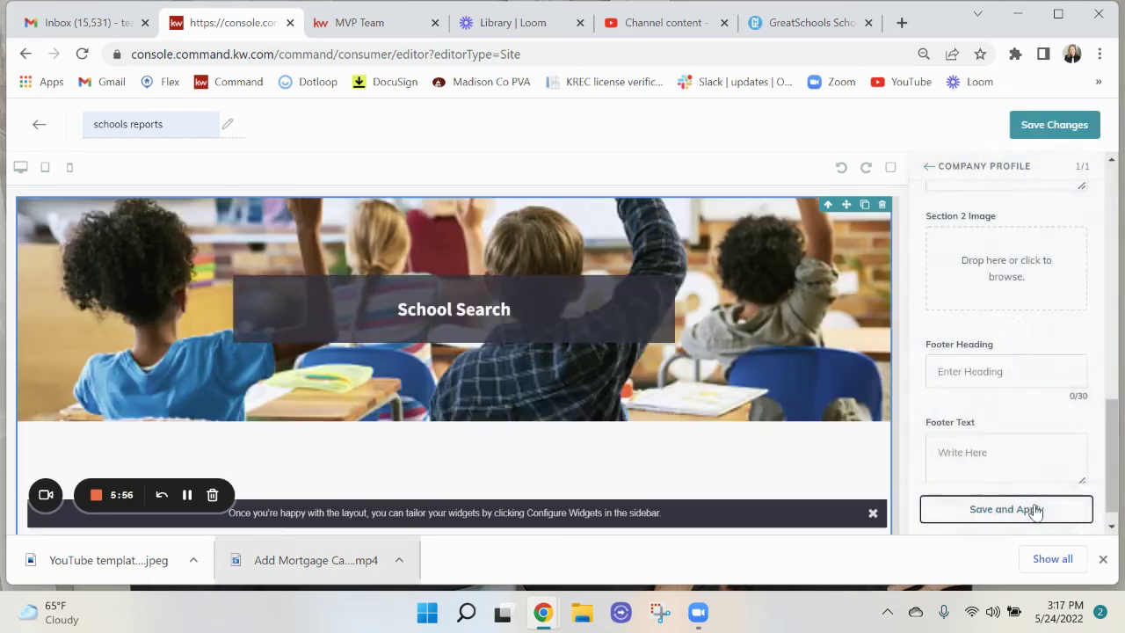
left_click(1058, 139)
Confirm the save and add a new navigation page linked to schools reports.
left_click(616, 404)
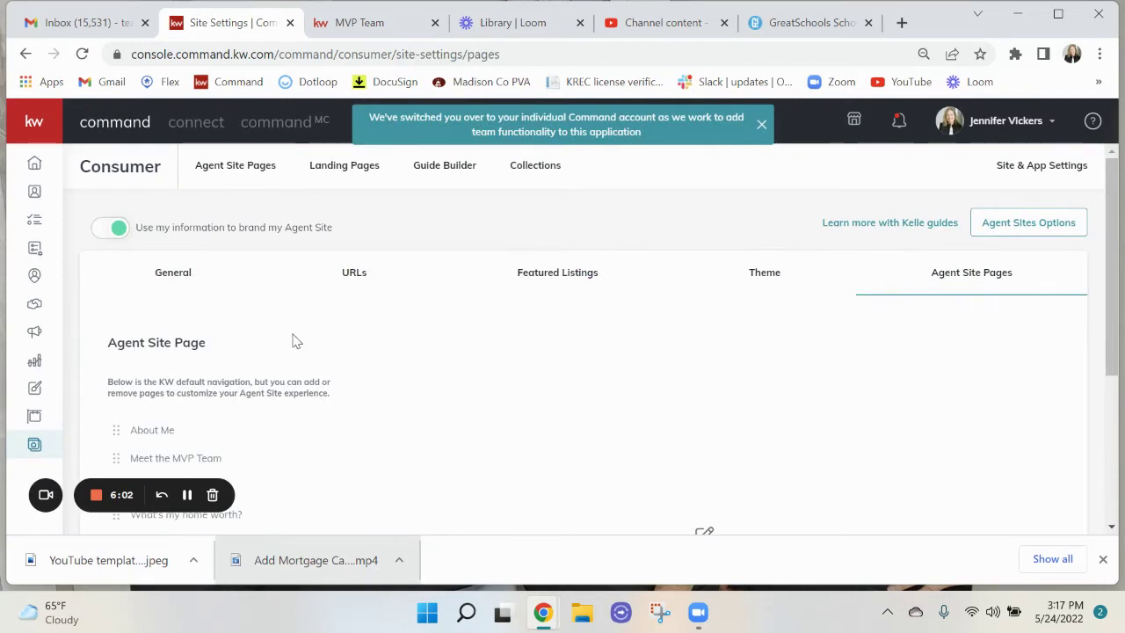
scroll(309, 326, "down", 3)
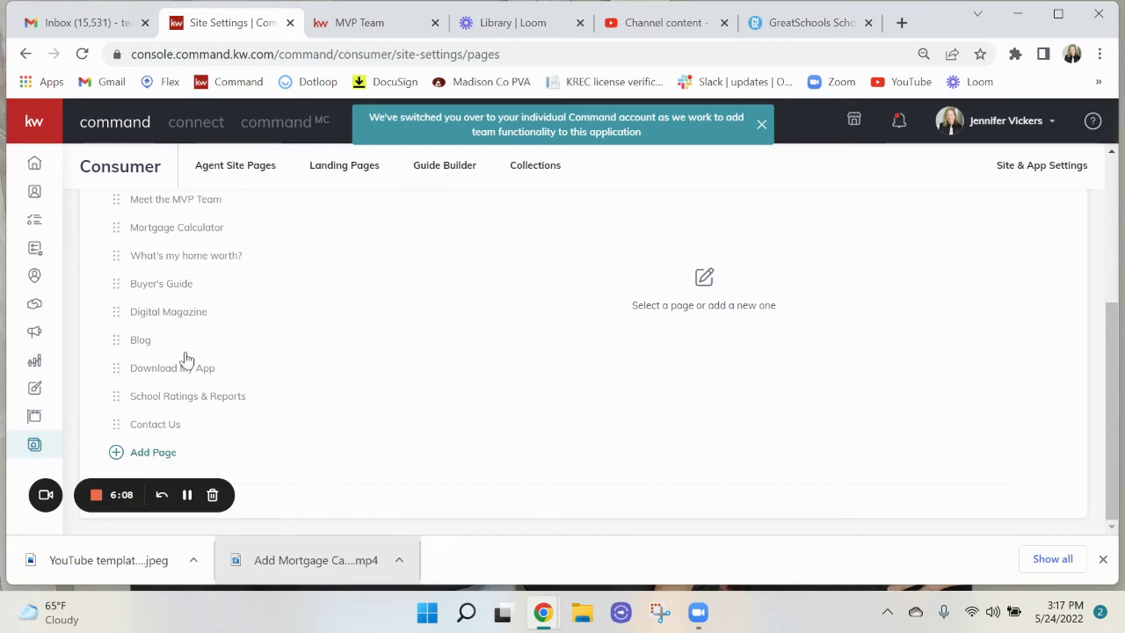
scroll(209, 347, "up", 2)
scroll(208, 348, "up", 2)
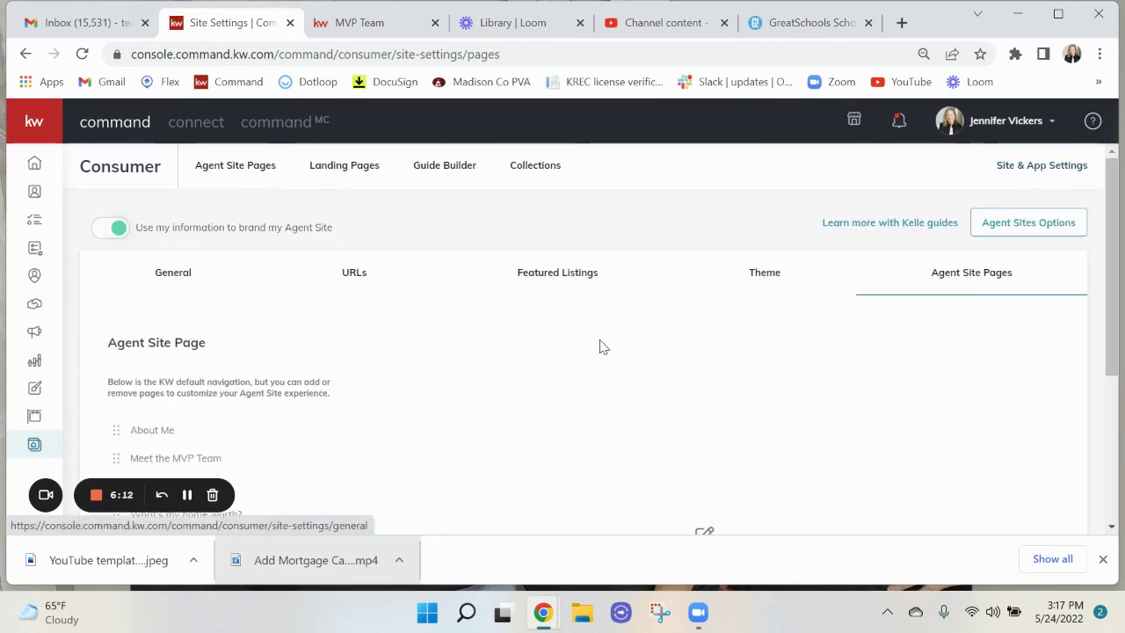
scroll(567, 347, "down", 4)
left_click(151, 452)
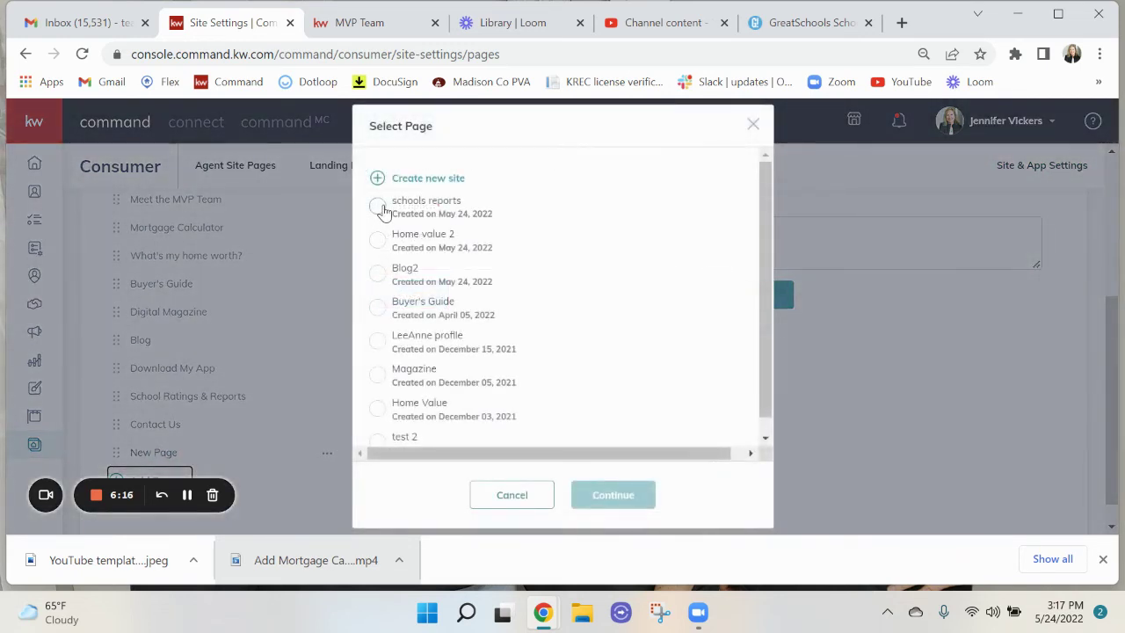
left_click(385, 209)
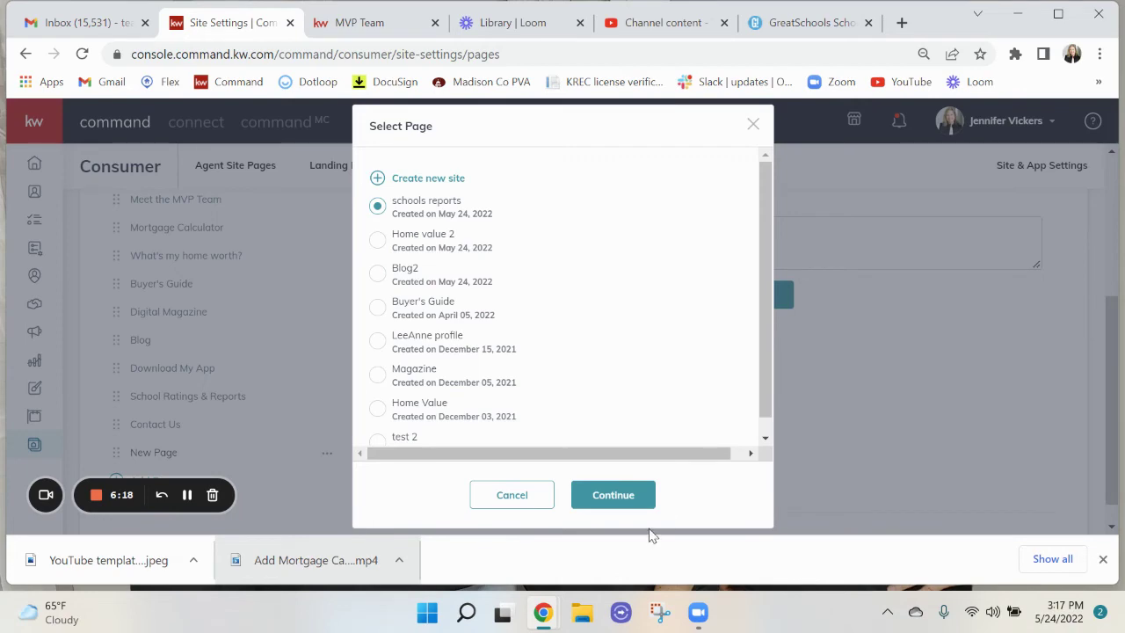
left_click(605, 495)
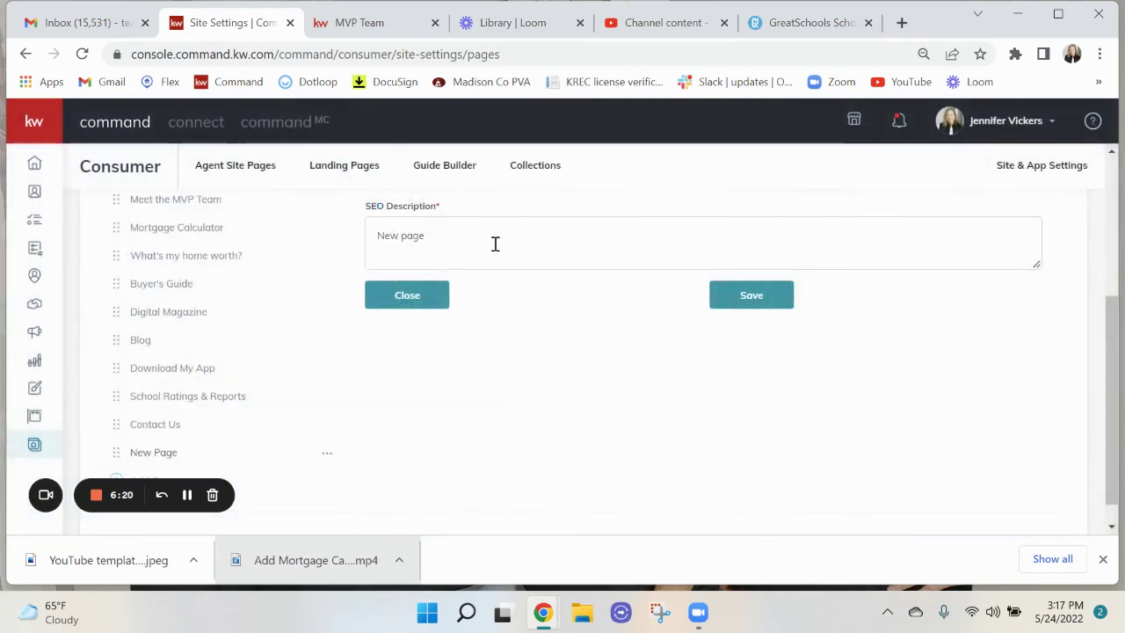
Set the page title to 'School search' and the URL slug to schools2.
scroll(494, 244, "up", 2)
left_click_drag(495, 317, 352, 328)
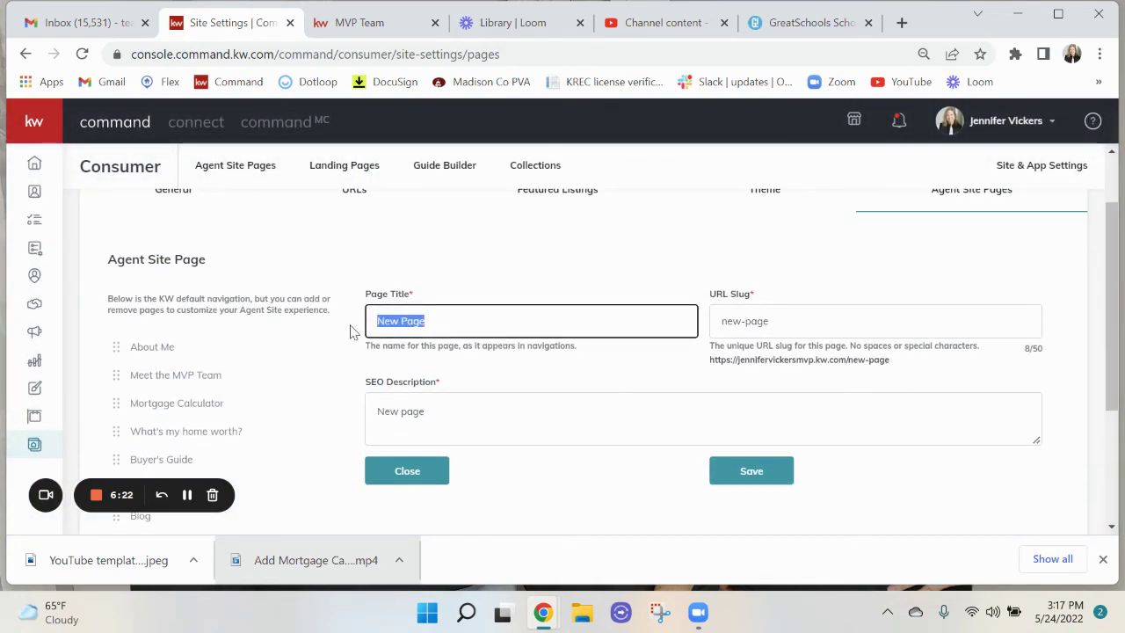
type("Scho")
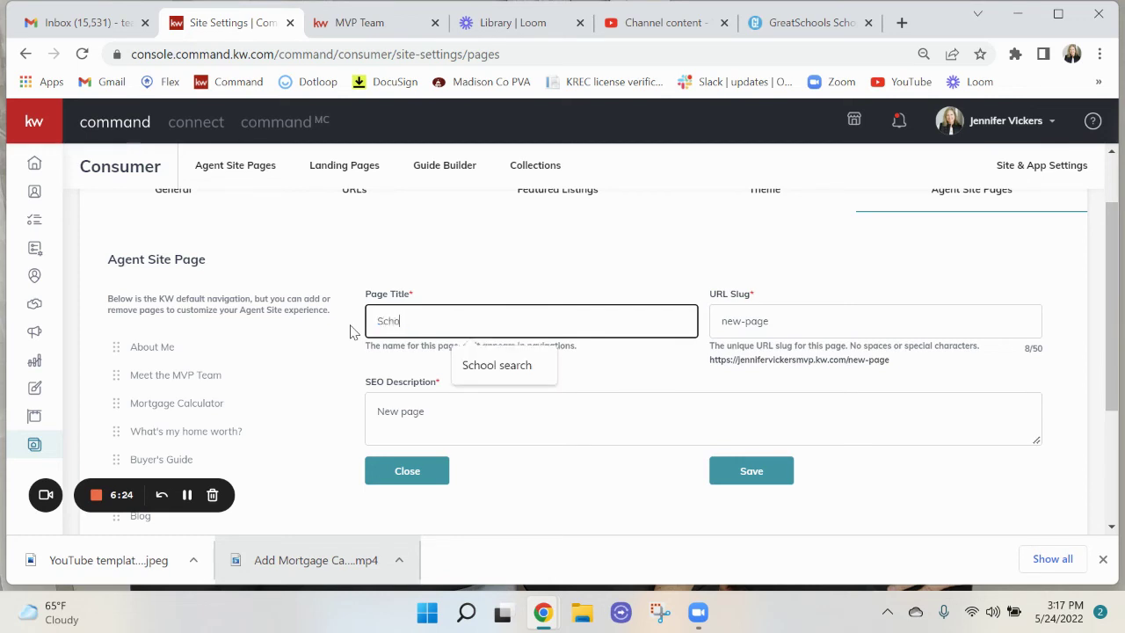
type("ol search")
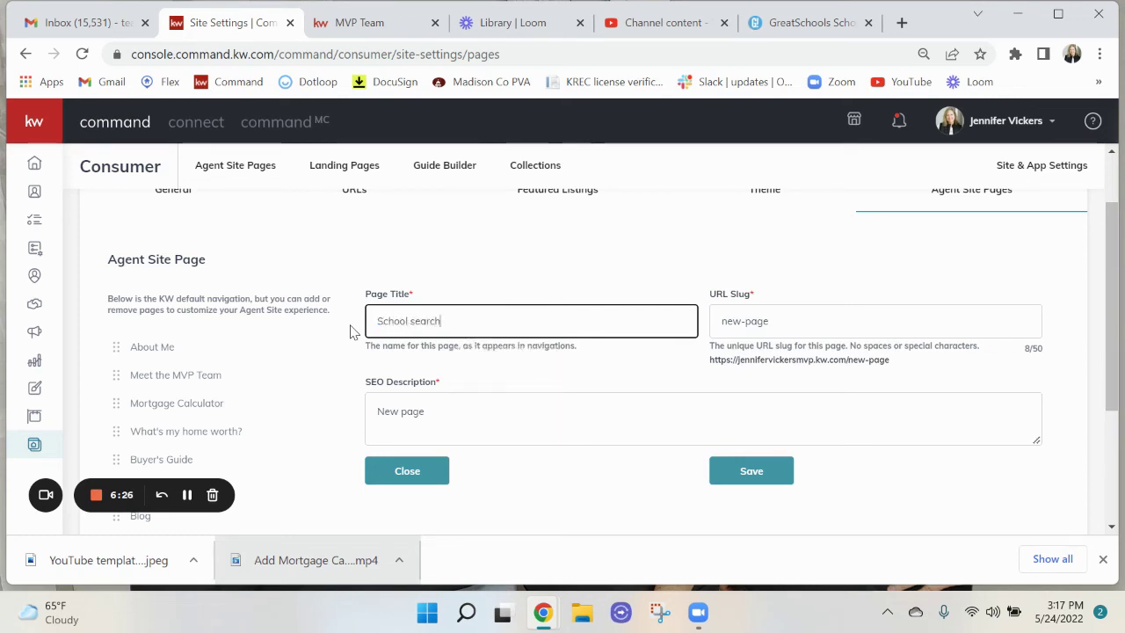
scroll(233, 387, "down", 2)
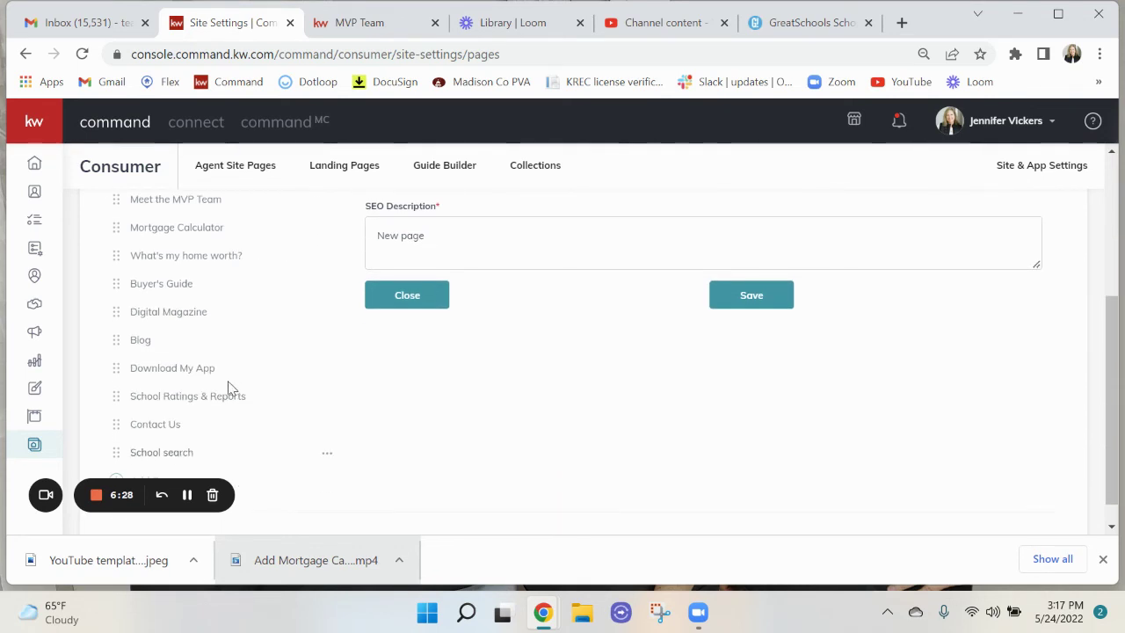
scroll(272, 334, "up", 1)
scroll(272, 330, "up", 2)
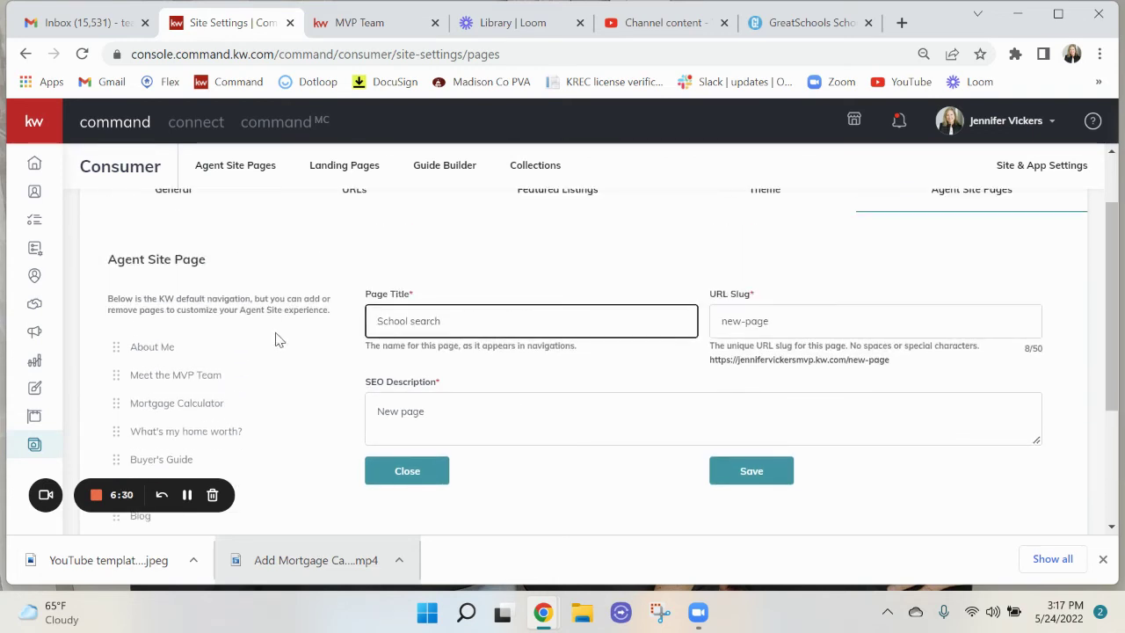
left_click_drag(805, 321, 674, 322)
type("s")
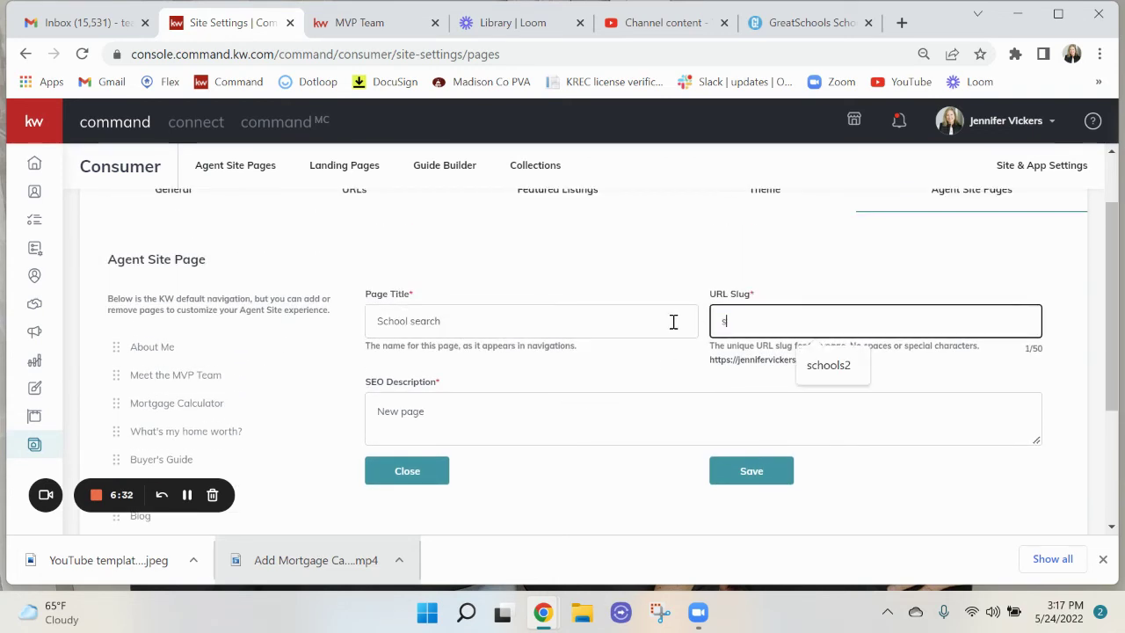
type("chools2")
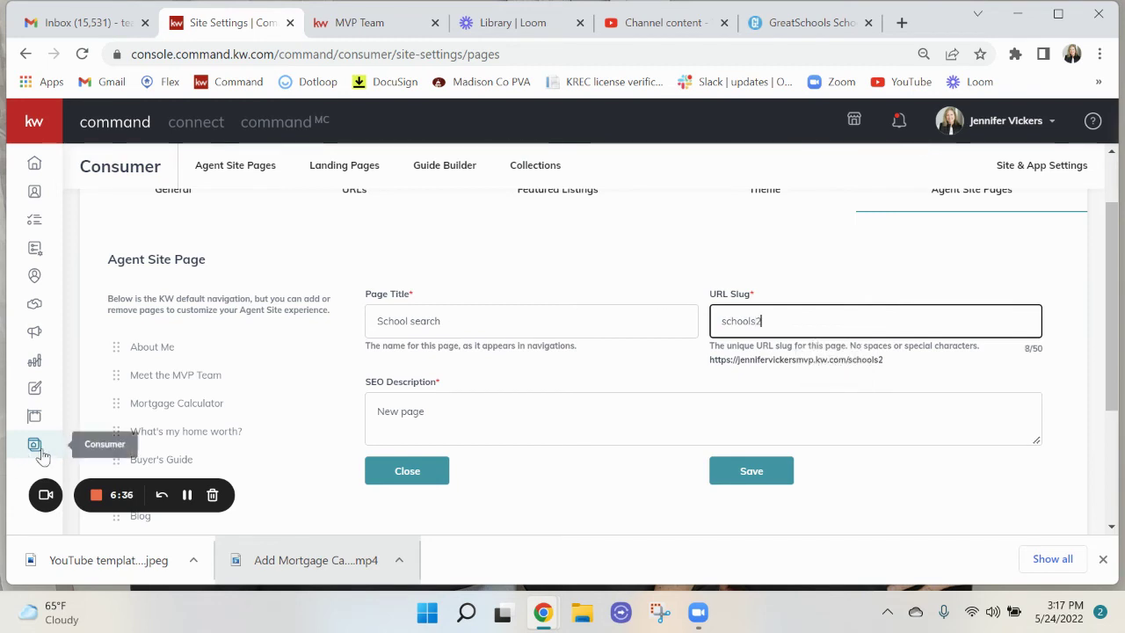
Enter the SEO description 'Review of schools in your area' and save the page.
scroll(187, 405, "down", 2)
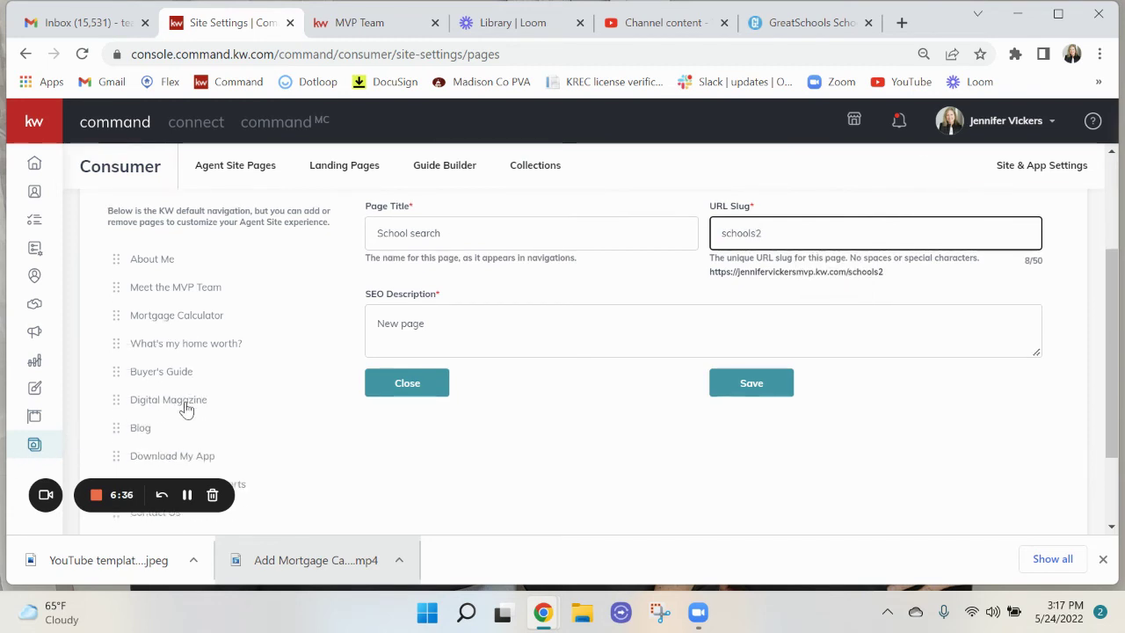
left_click_drag(426, 237, 349, 237)
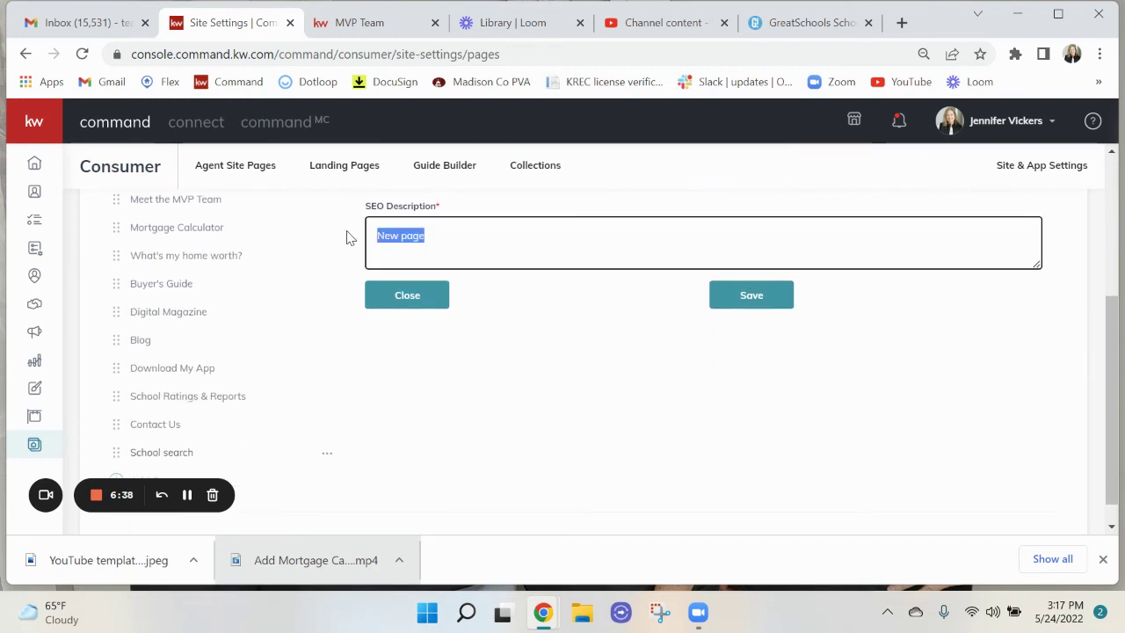
type("Review of school sys")
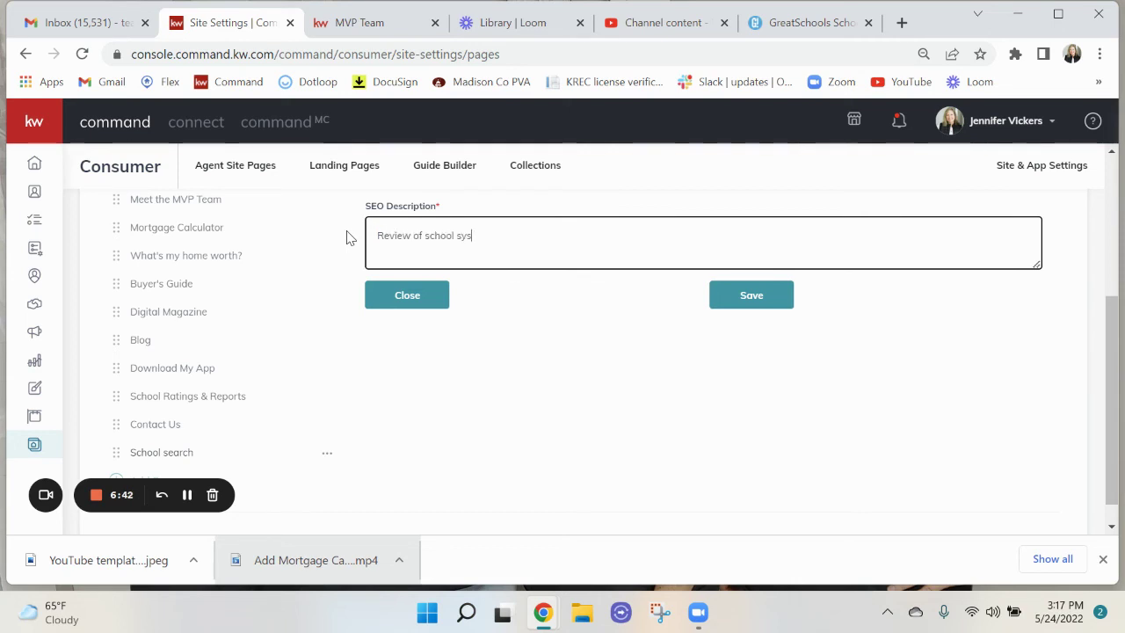
key("BackSpace")
key("BackSpace")
key("BackSpace")
key("BackSpace")
key("BackSpace")
type("s in your area")
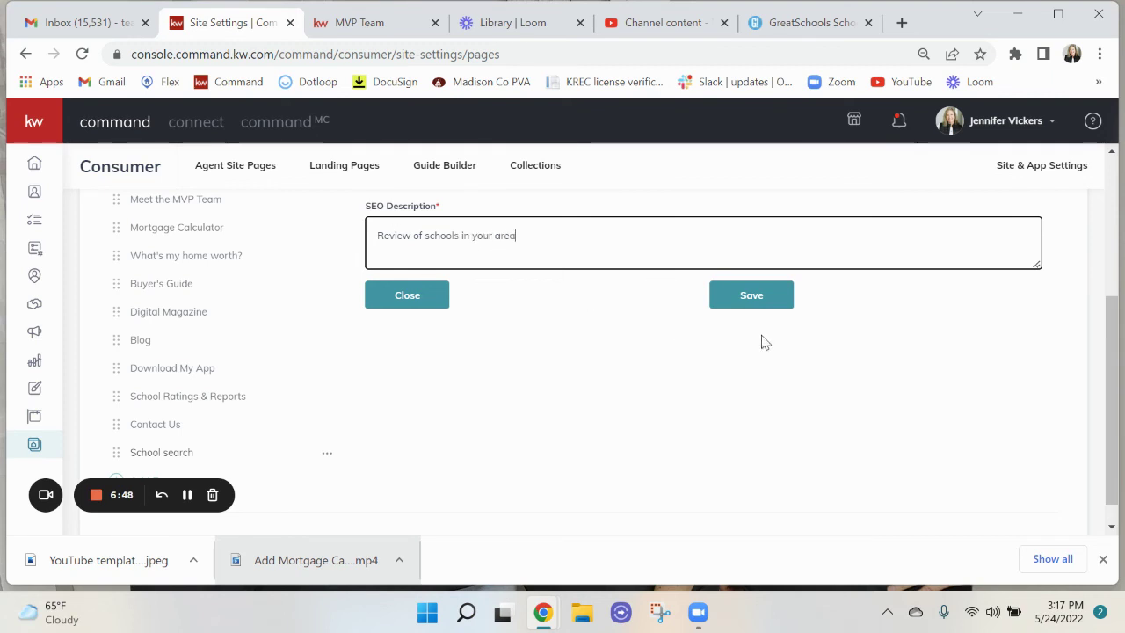
left_click(751, 297)
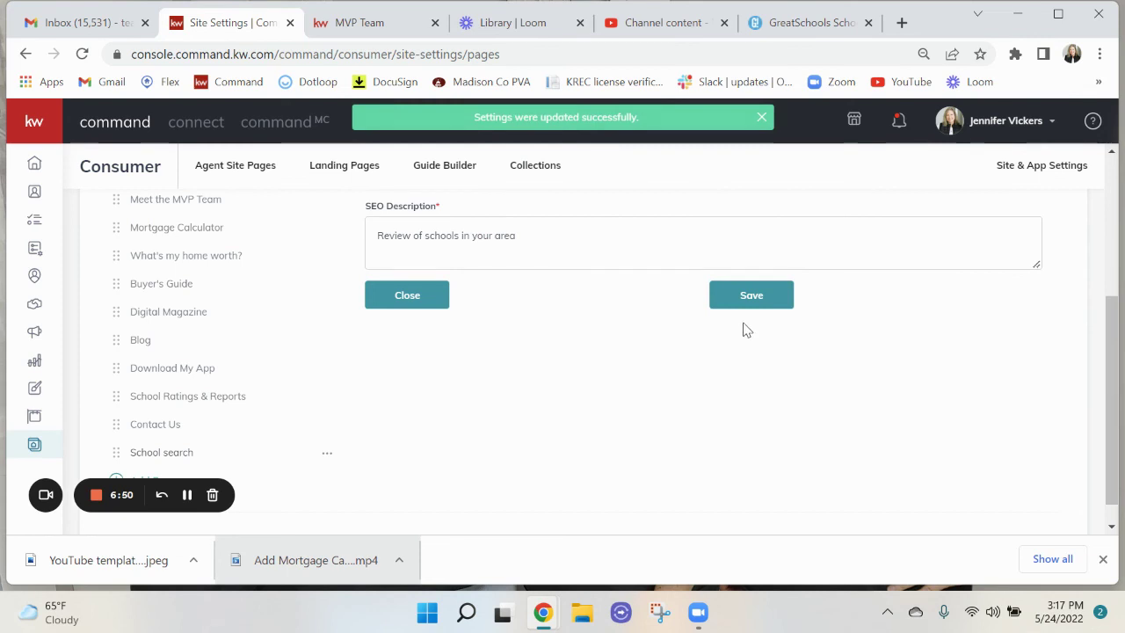
Reload the MVP Team site home page and check School Search appears in its menu.
left_click(371, 26)
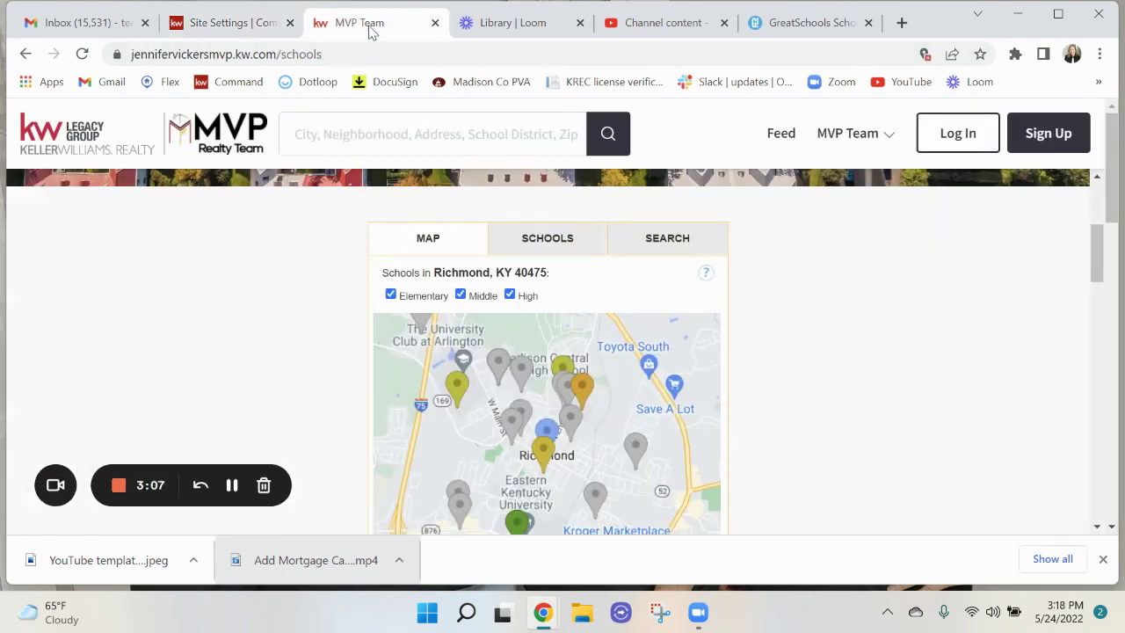
left_click(75, 130)
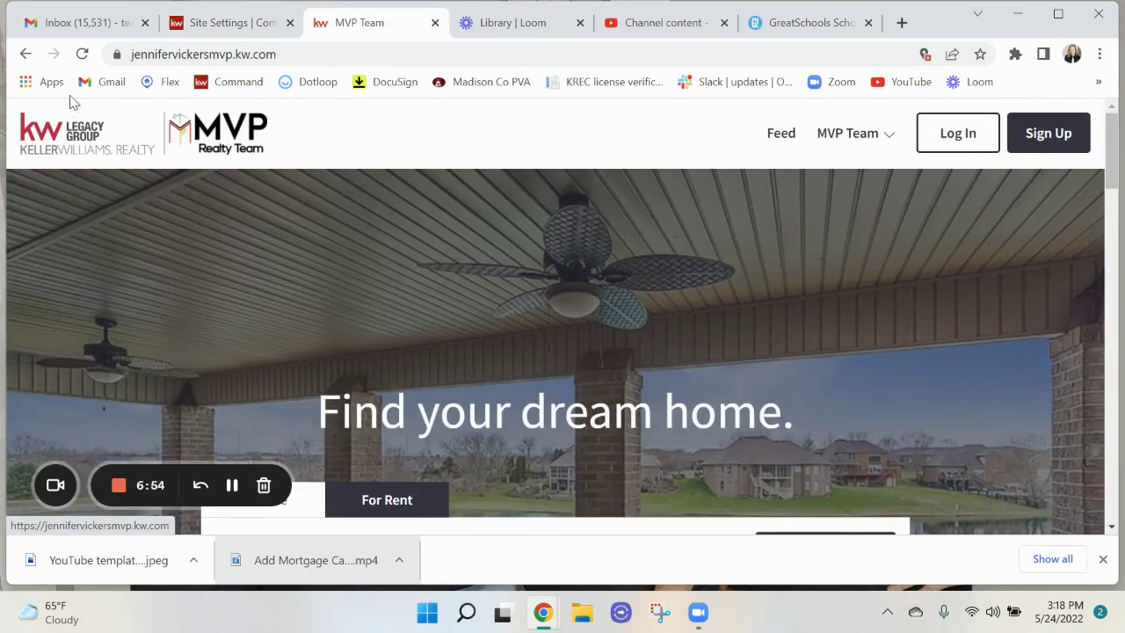
left_click(82, 56)
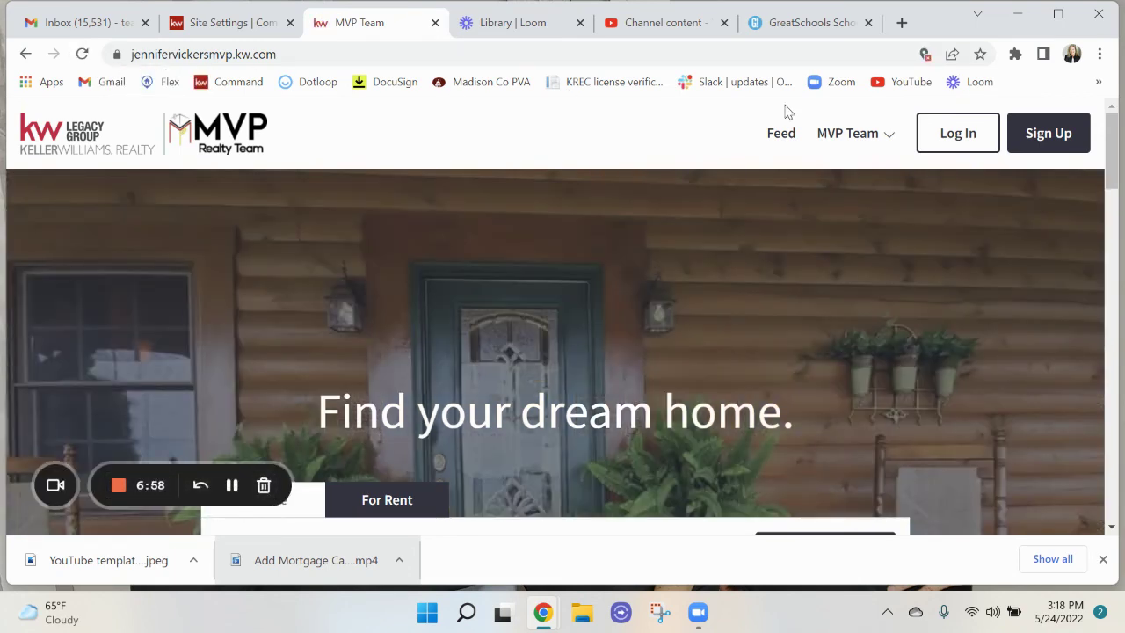
left_click(868, 138)
scroll(841, 387, "down", 3)
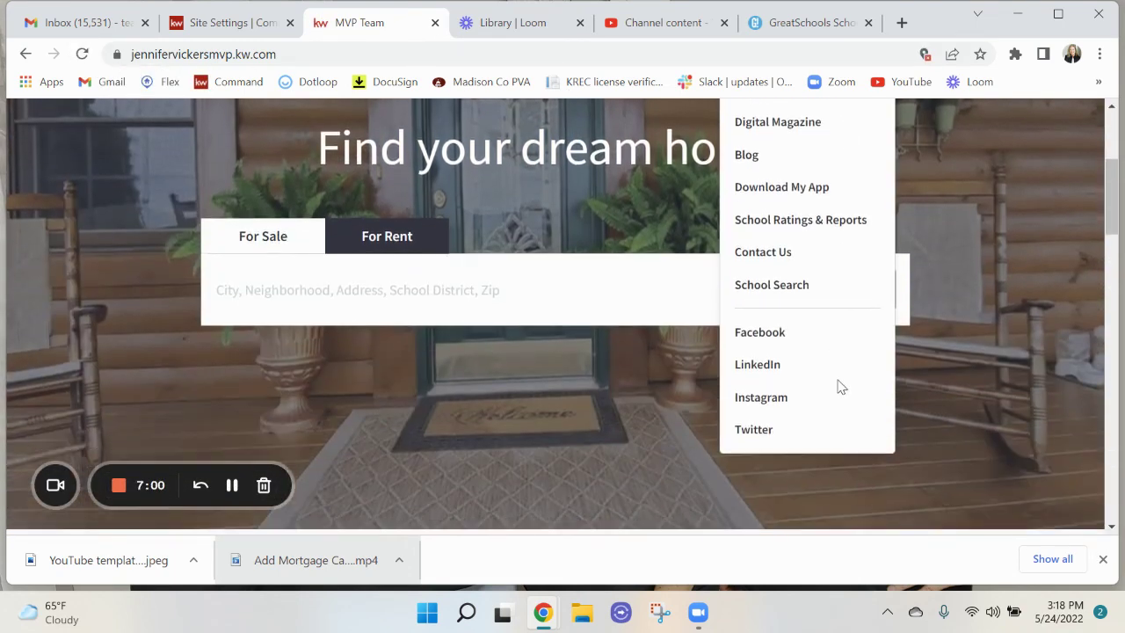